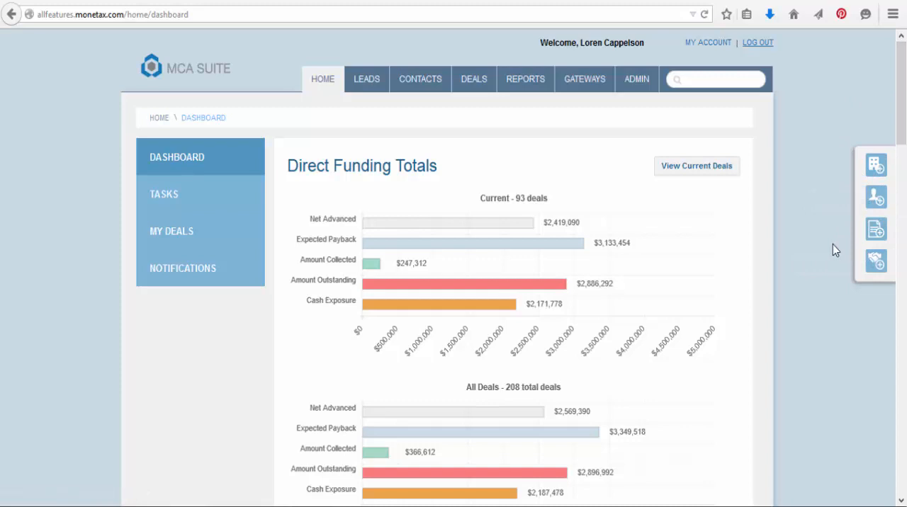
- Start a new company record with Tigris Funding as both the company name and the DBA
left_click(876, 172)
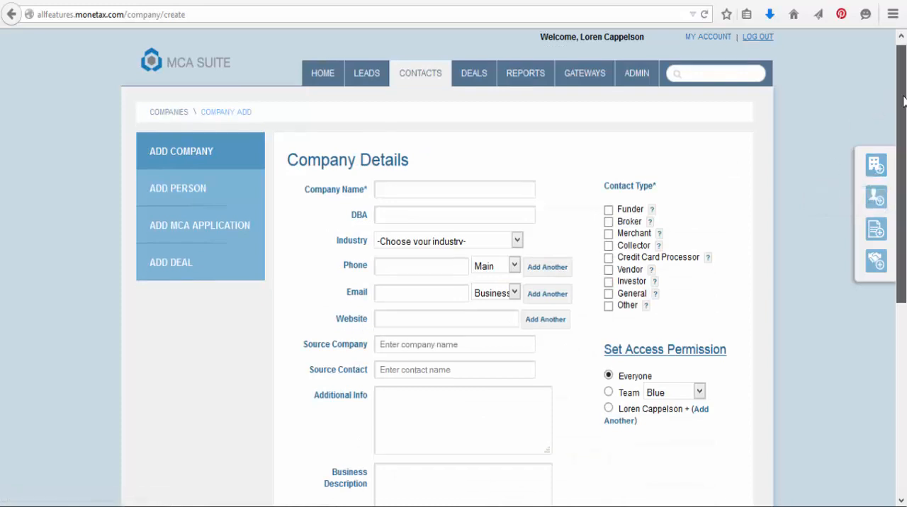
scroll(439, 186, "down", 1)
left_click(442, 152)
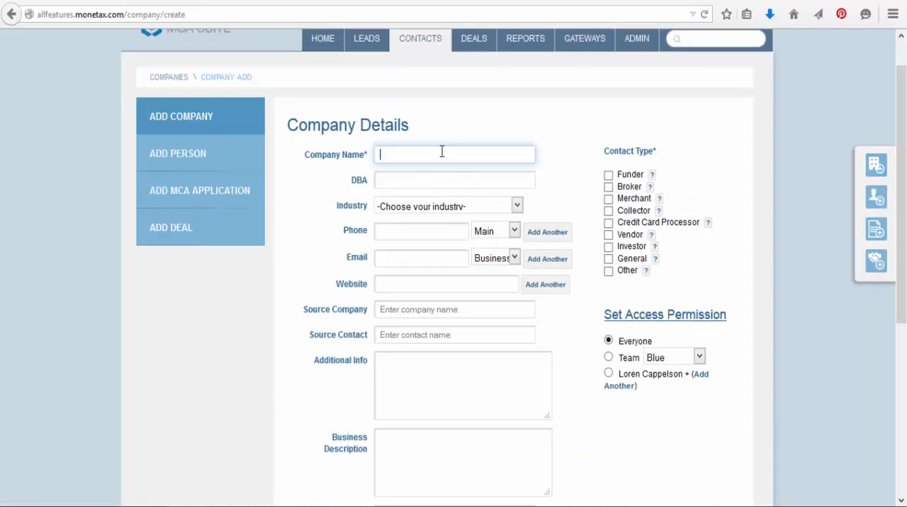
type("Ti")
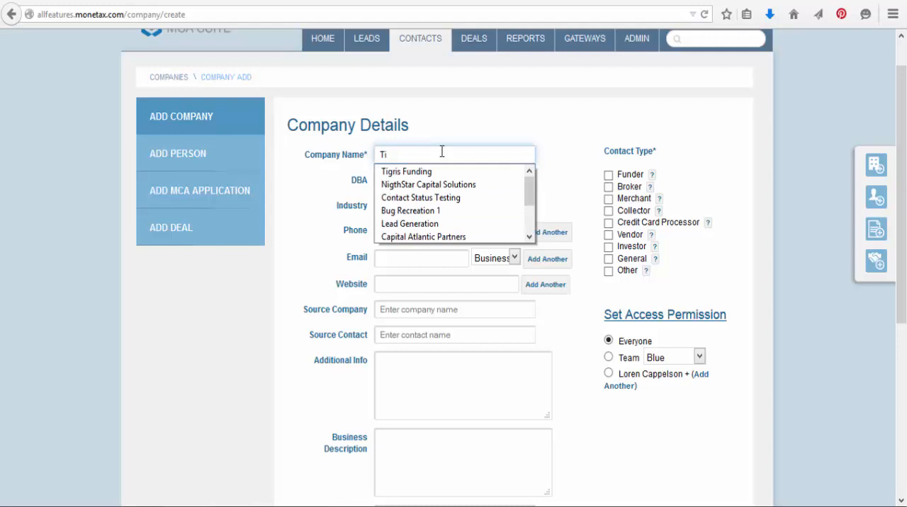
left_click(407, 172)
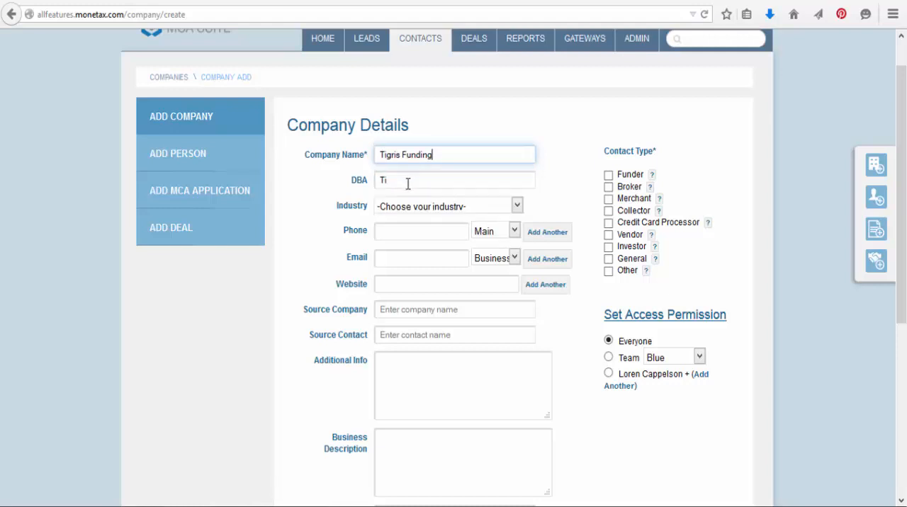
left_click(408, 182)
type("g")
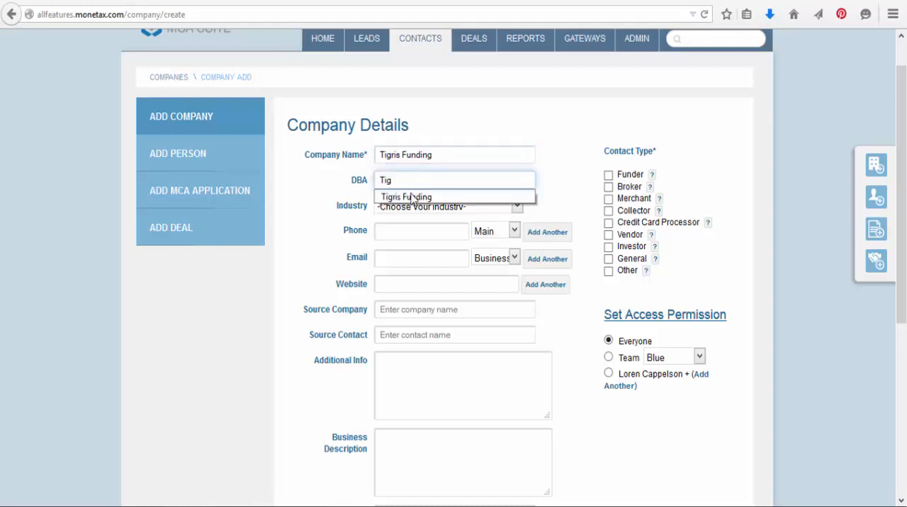
left_click(412, 197)
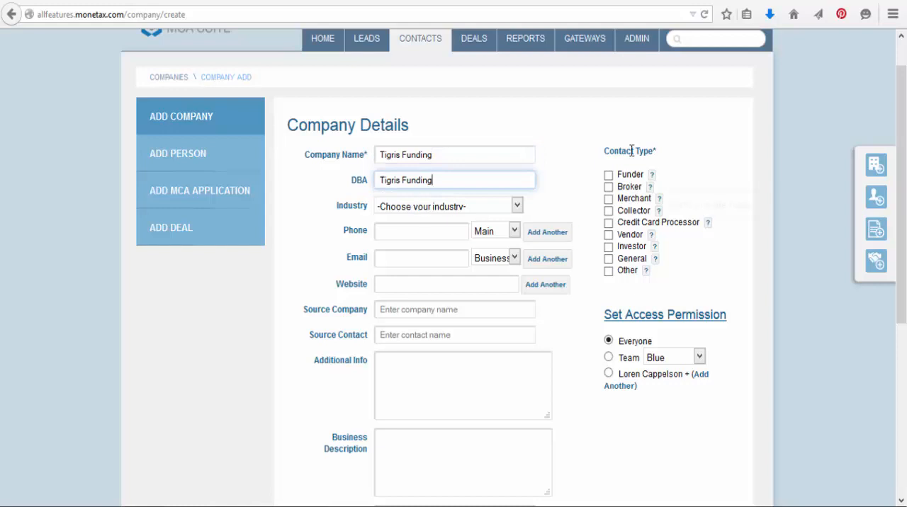
- Set the new company's contact type to Funder and save the record
left_click(608, 175)
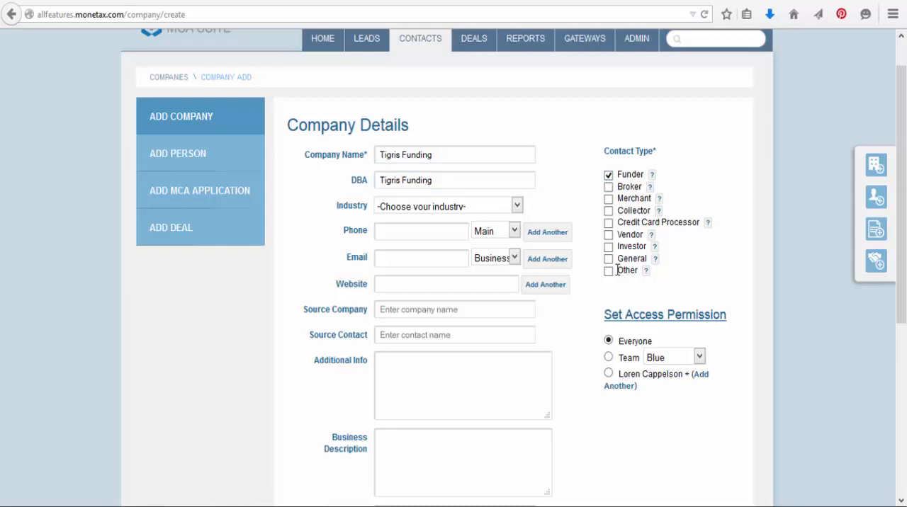
scroll(901, 199, "down", 1)
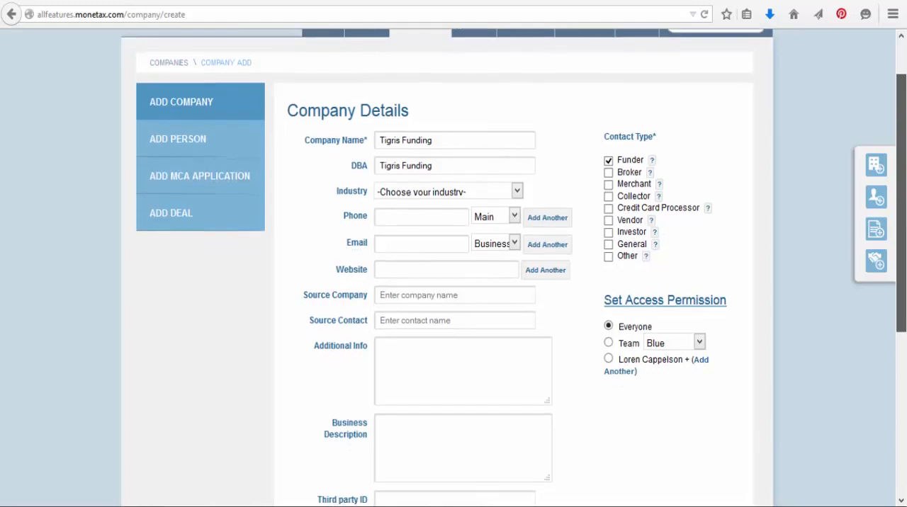
left_click_drag(902, 212, 903, 229)
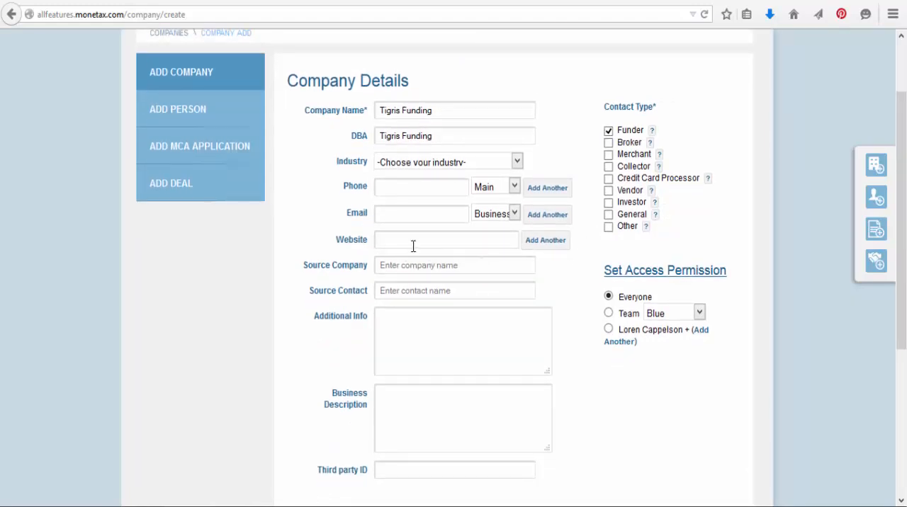
left_click_drag(903, 141, 904, 262)
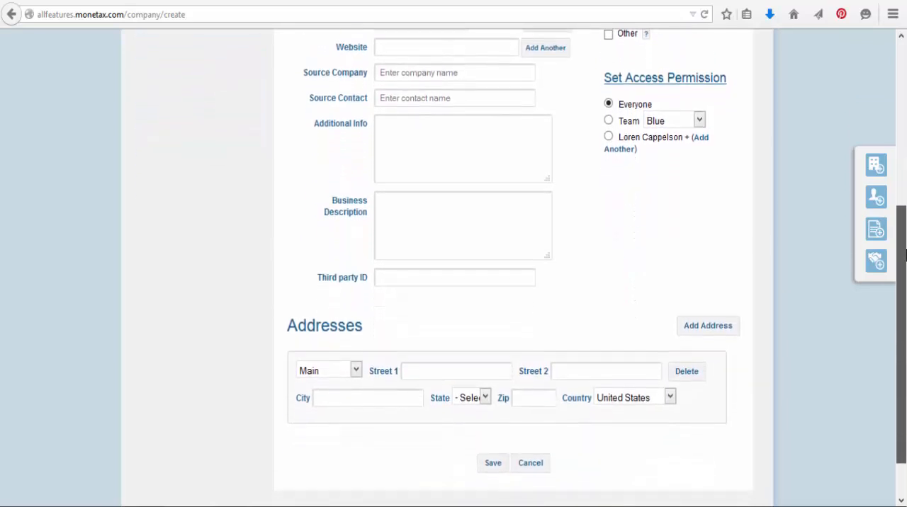
left_click(492, 464)
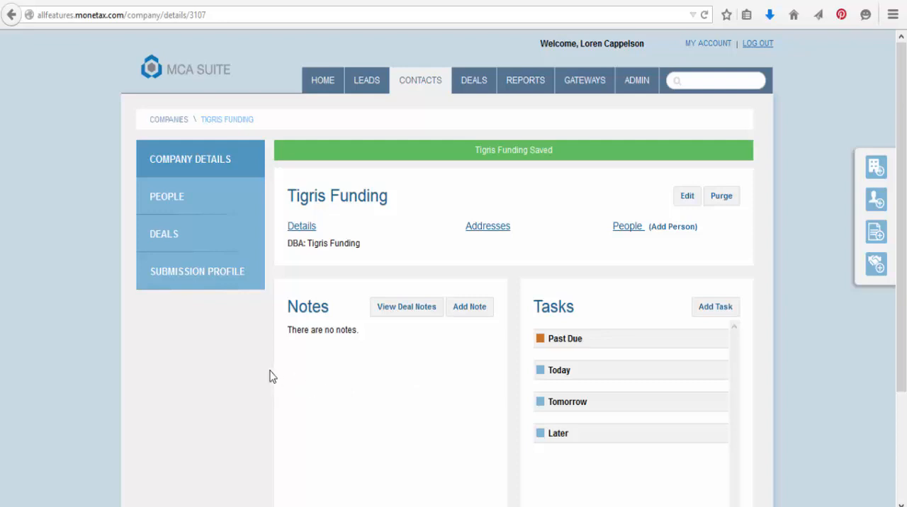
- Open the Tigris Funding submission profile and enter the funder's submission e-mail address
left_click(211, 276)
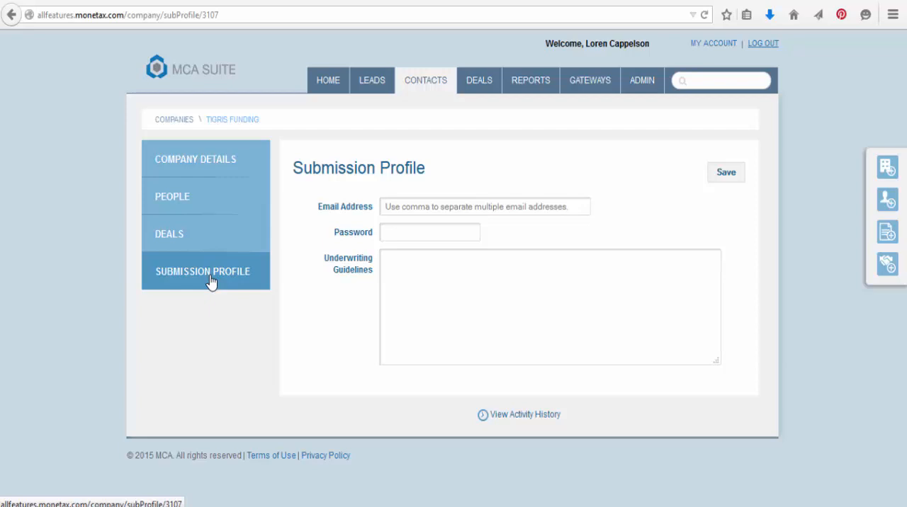
left_click(409, 207)
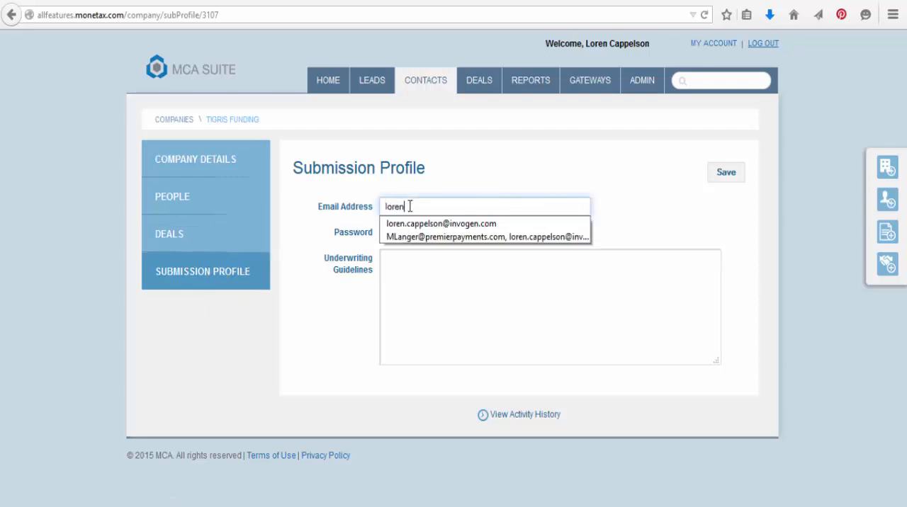
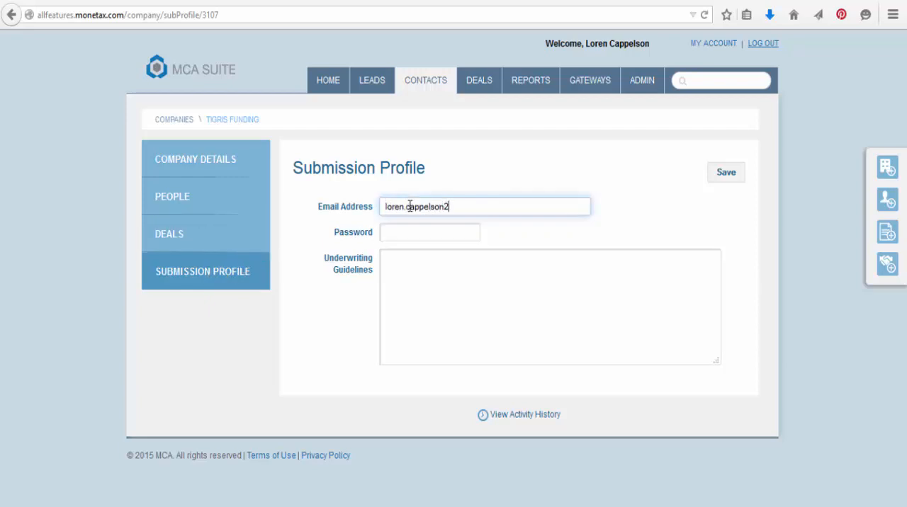
- Enter the submission password in the Tigris Funding submission profile and save the profile
left_click(417, 233)
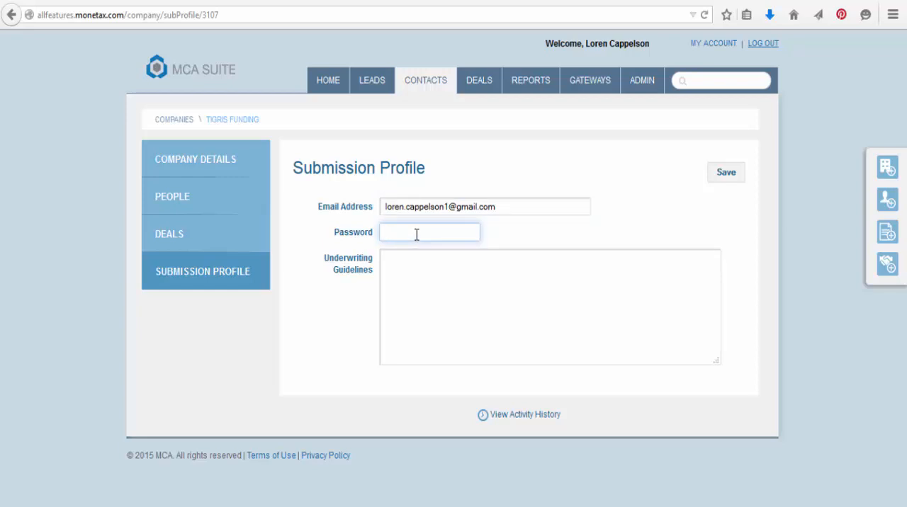
type("Tigris12345")
left_click(725, 177)
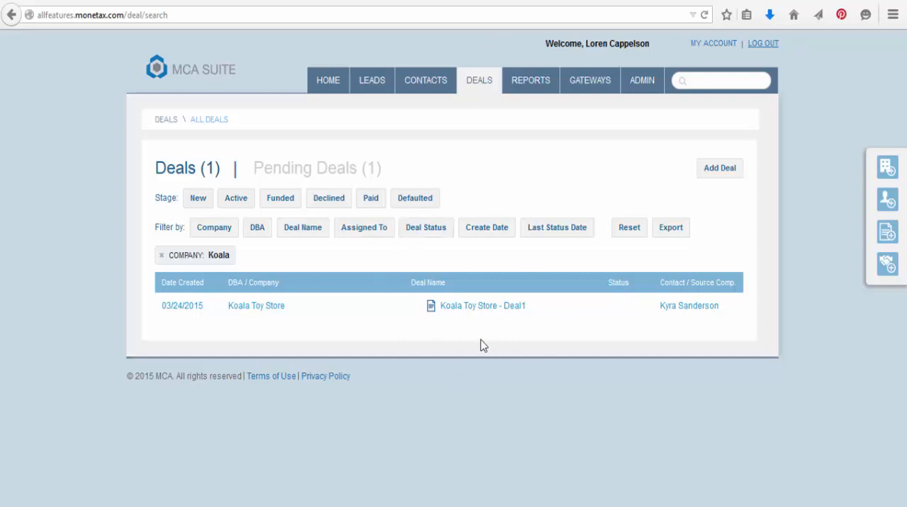
- Open the Koala Toy Store - Deal1 deal and add an Email + Attachments submission to it
left_click(468, 313)
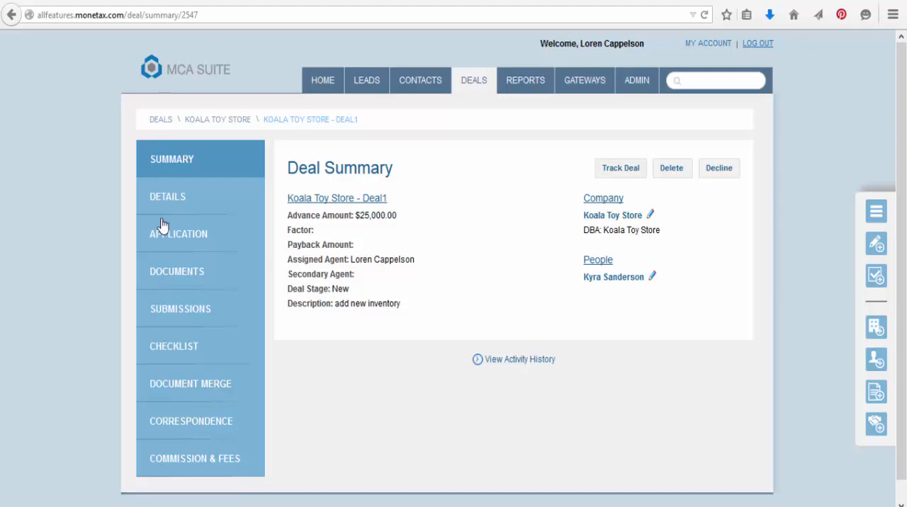
left_click(172, 429)
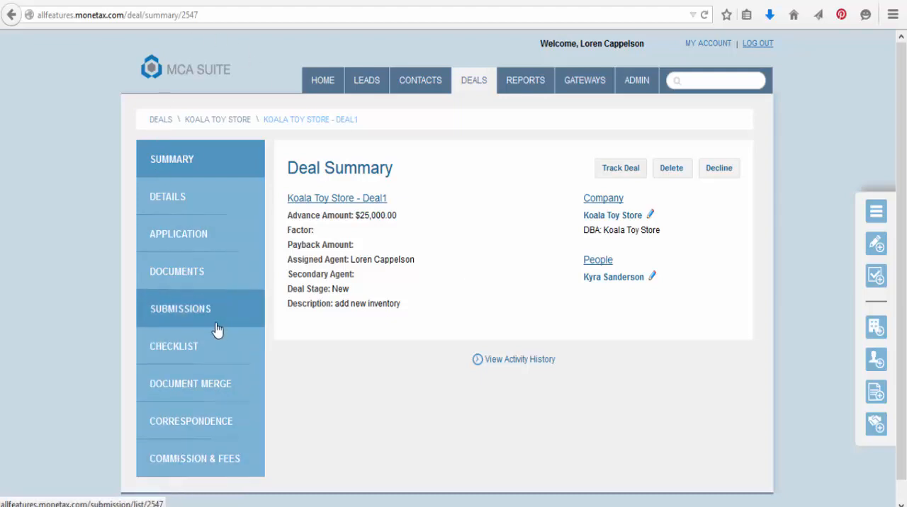
left_click(217, 330)
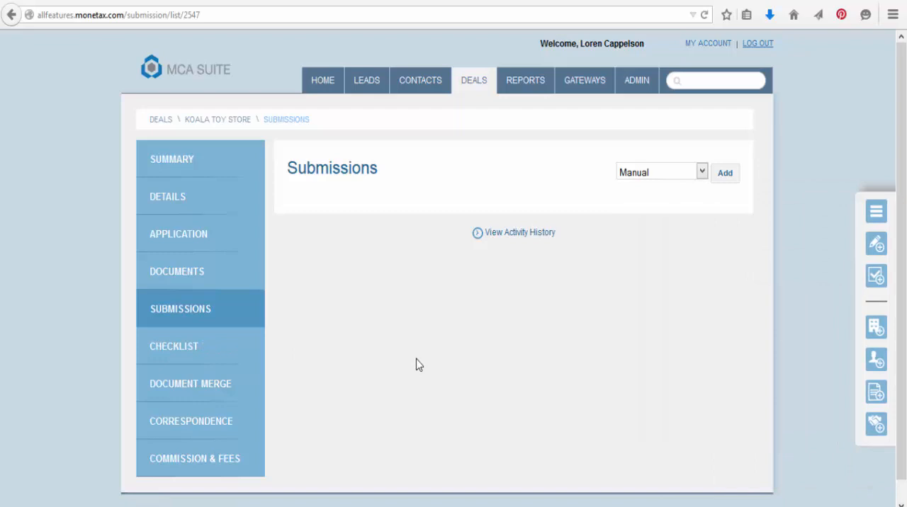
left_click(649, 175)
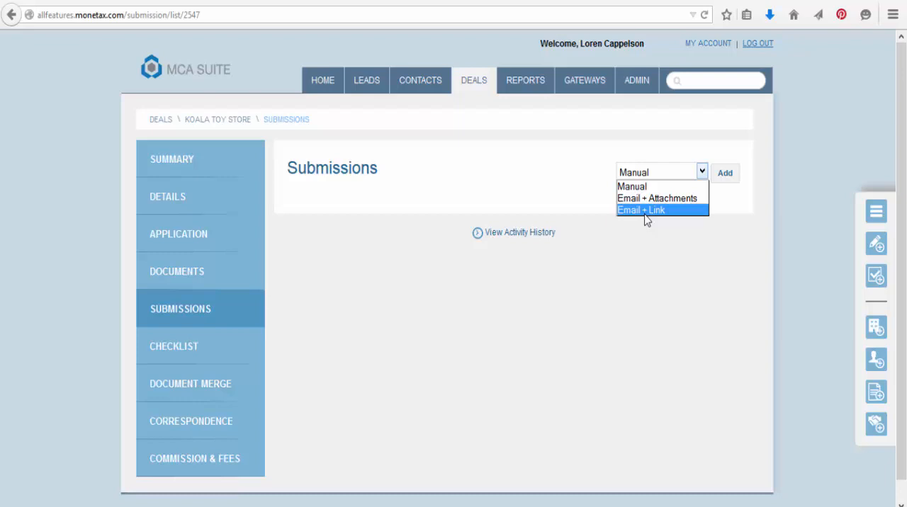
left_click(642, 199)
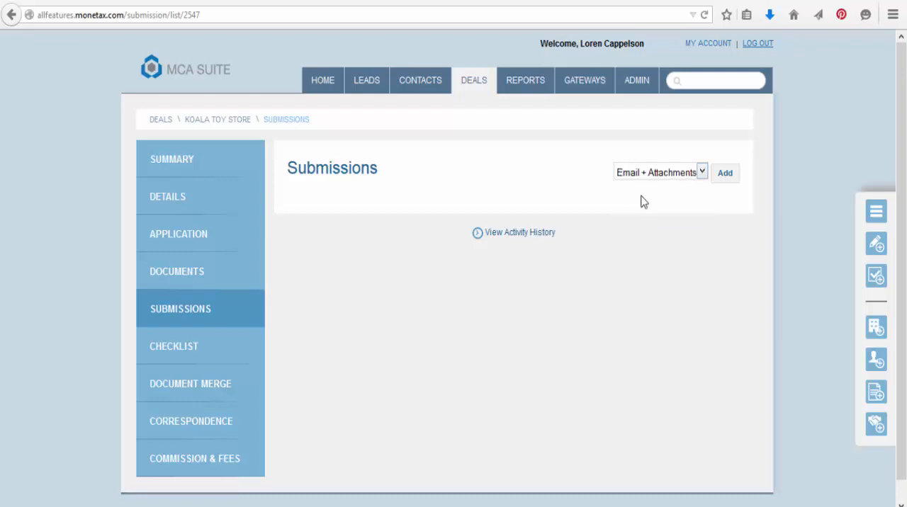
left_click(733, 177)
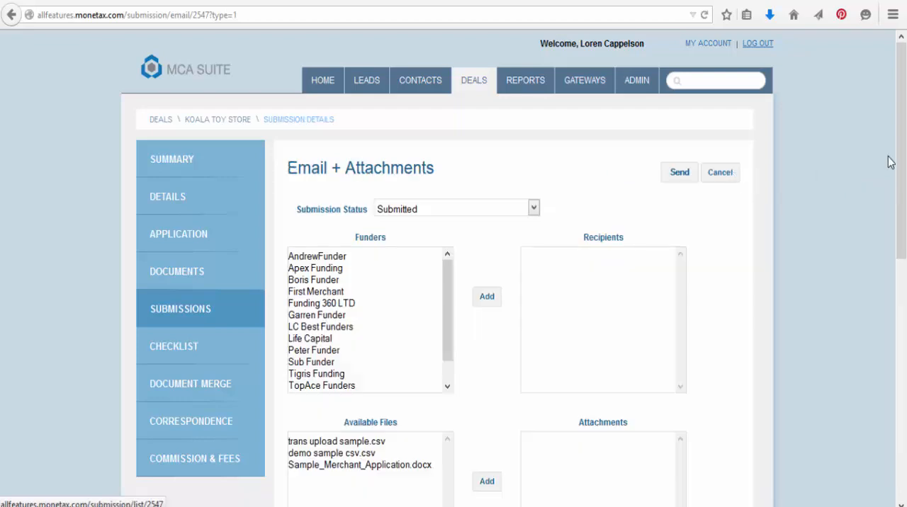
- Add the first nine listed funders to the submission's recipients together and remove them all again
scroll(899, 177, "down", 2)
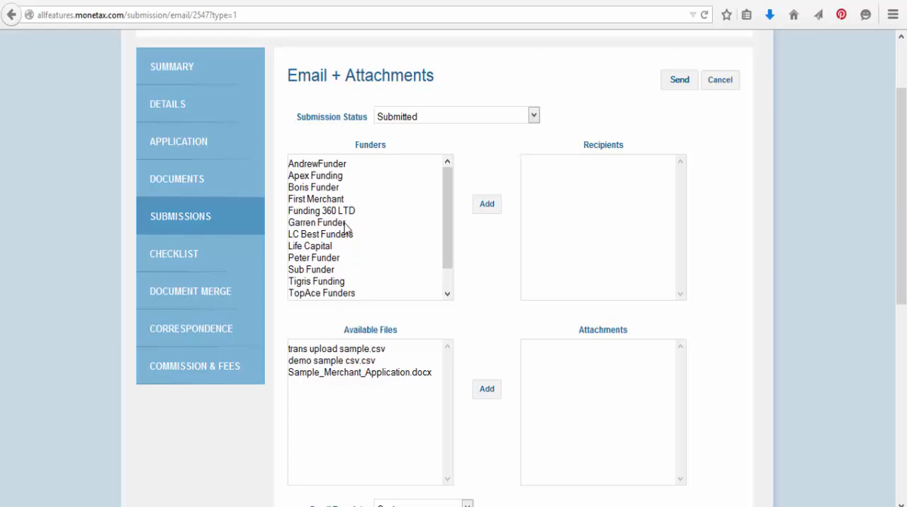
left_click_drag(449, 202, 449, 175)
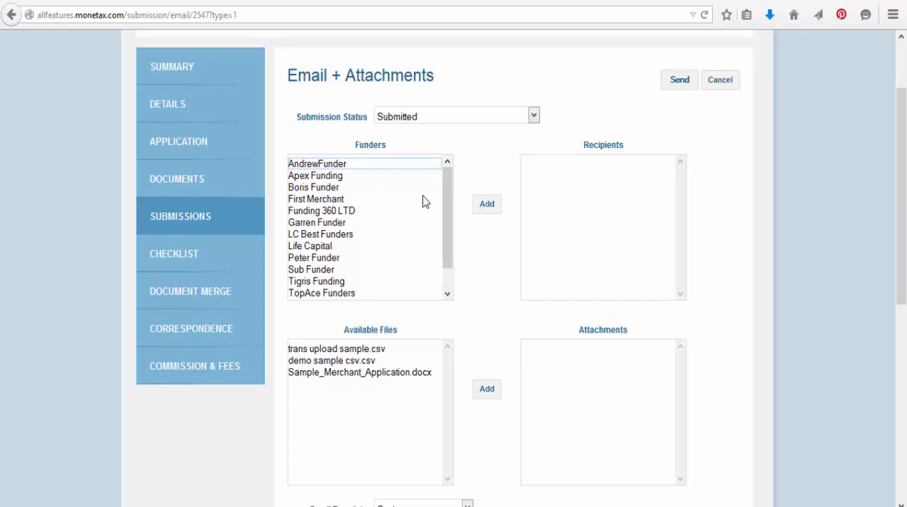
left_click(363, 167)
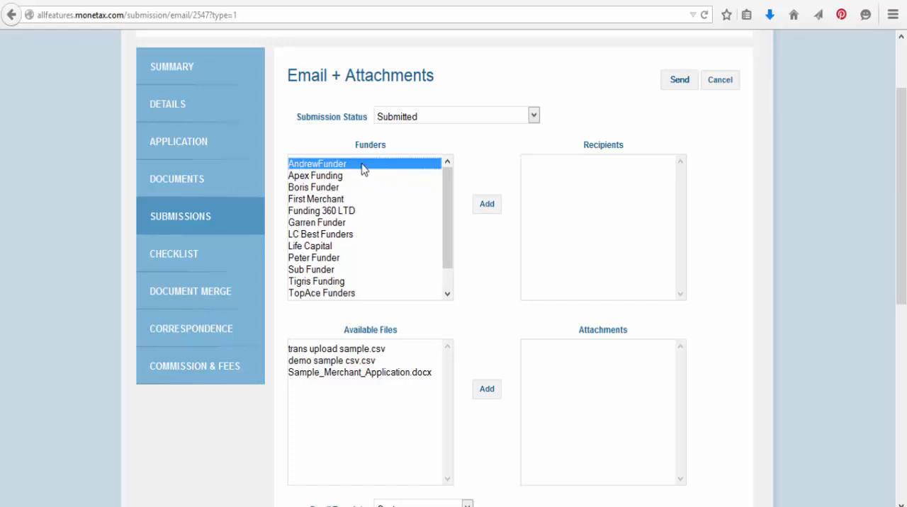
left_click_drag(362, 167, 327, 250)
left_click(487, 208)
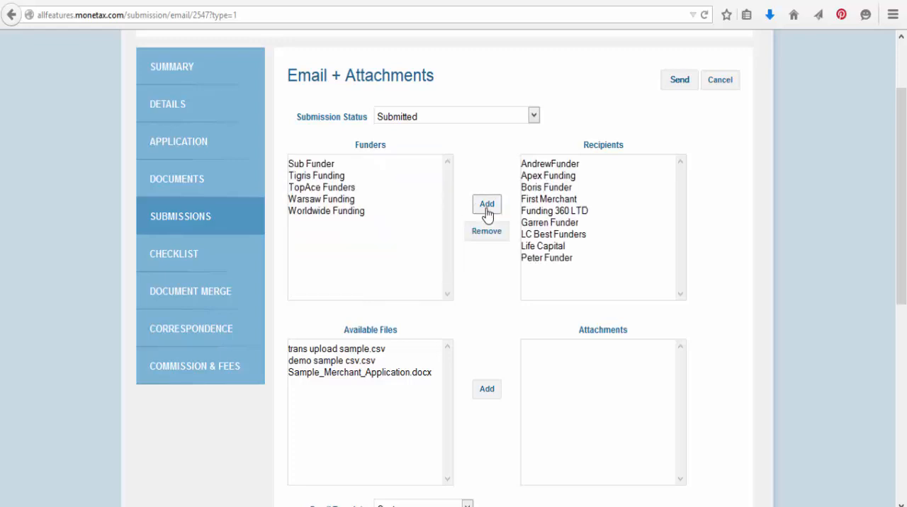
left_click_drag(533, 165, 546, 263)
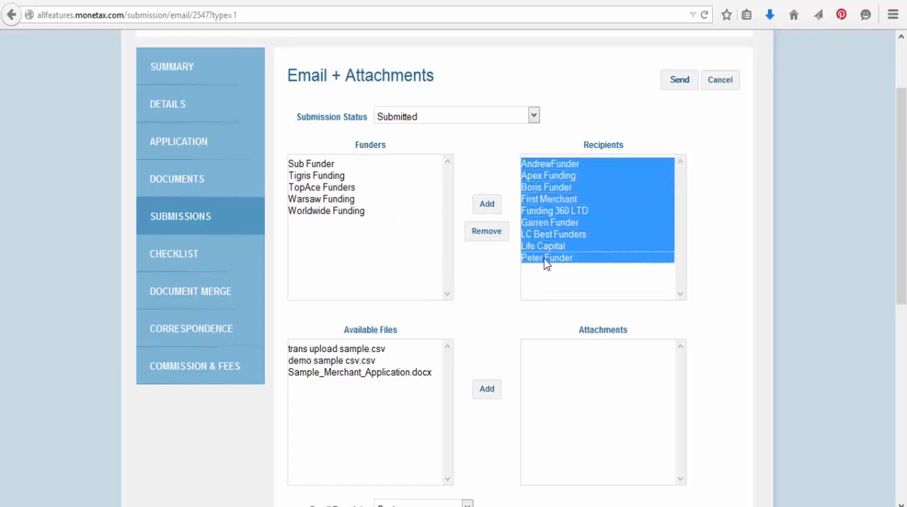
left_click(487, 234)
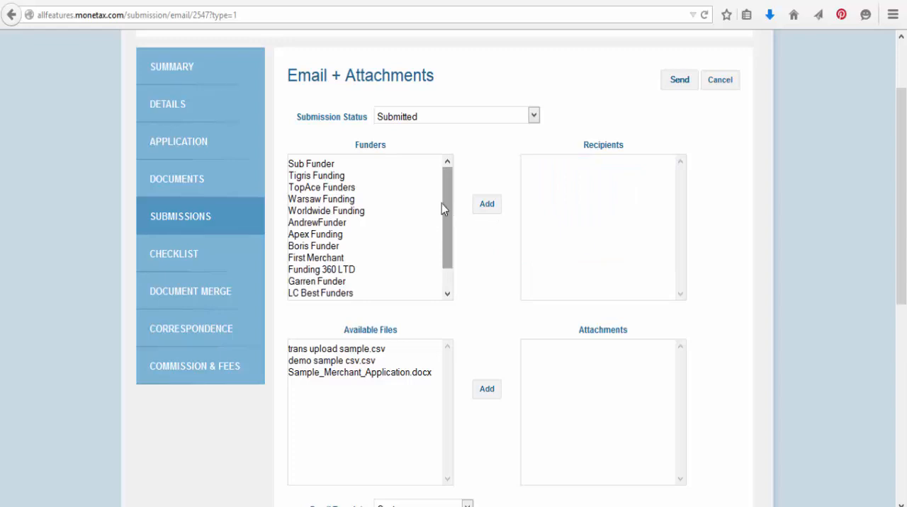
- Add Tigris Funding as the recipient and attach trans upload sample.csv and Sample_Merchant_Application.docx to the submission
left_click(337, 175)
left_click(486, 207)
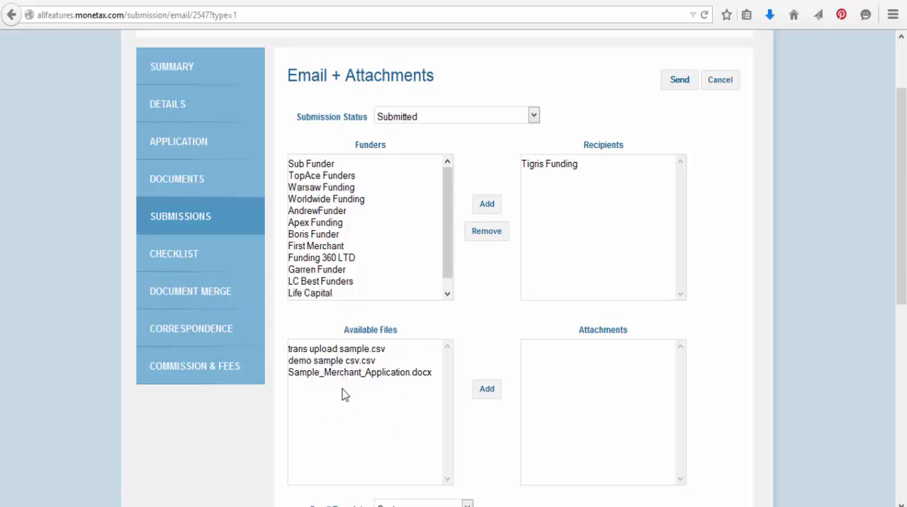
left_click(343, 350)
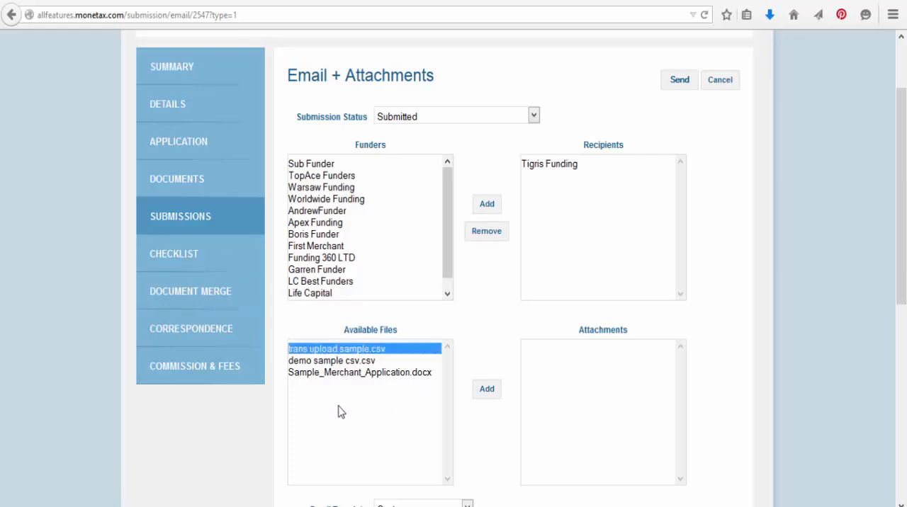
left_click(352, 370, "ctrl")
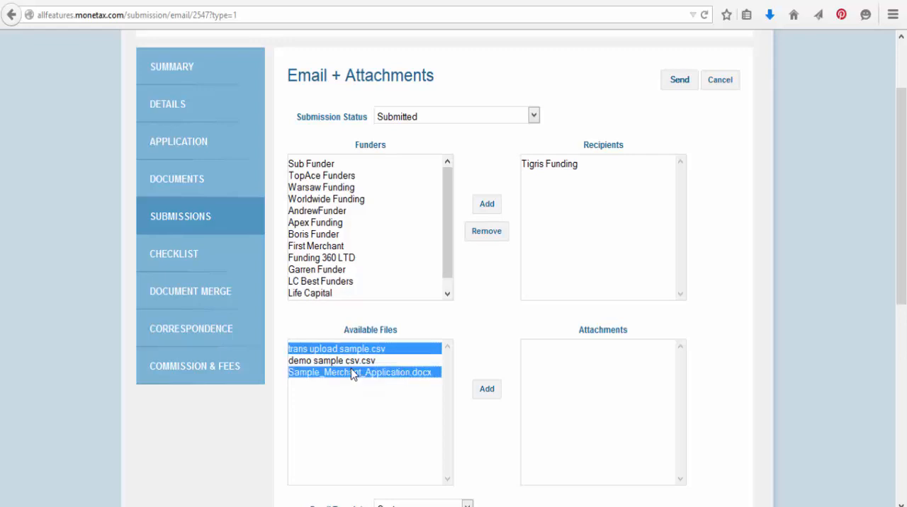
left_click(485, 395)
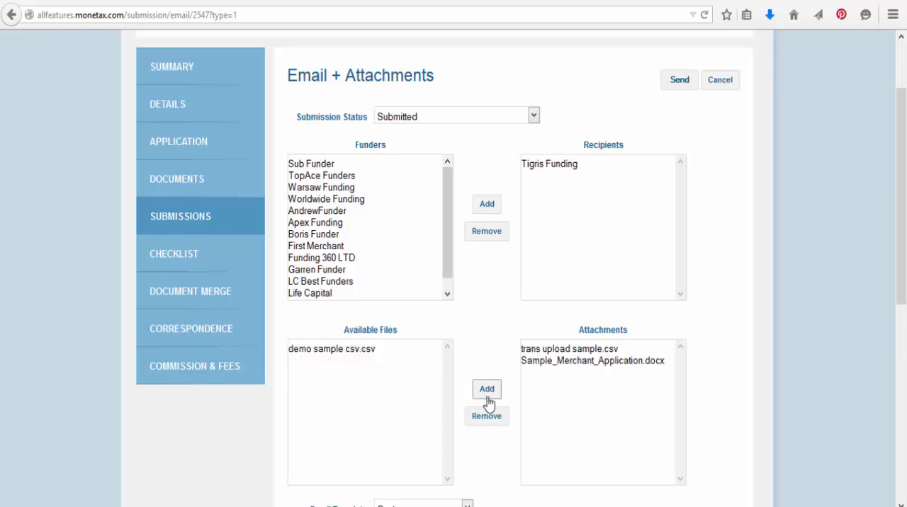
- Write "Create a new message" as the body of the custom submission email
left_click_drag(905, 142, 905, 300)
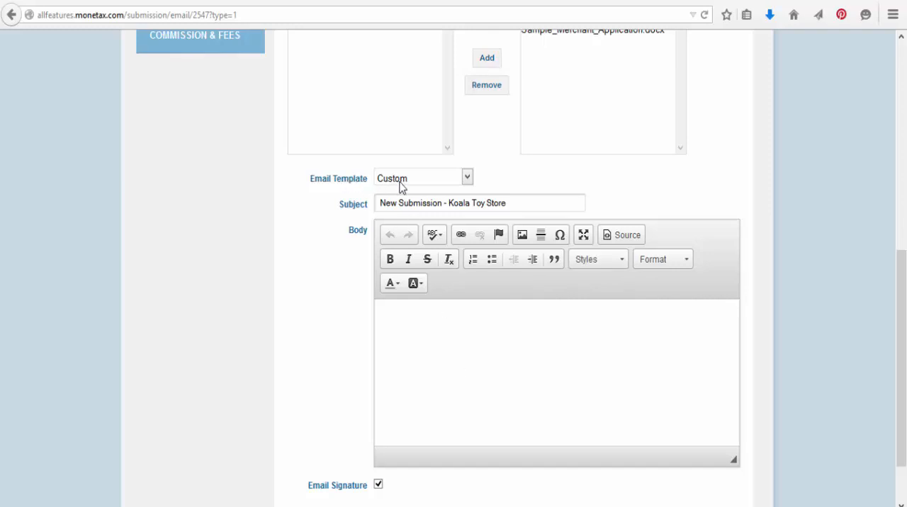
left_click(451, 342)
type("Create a new message")
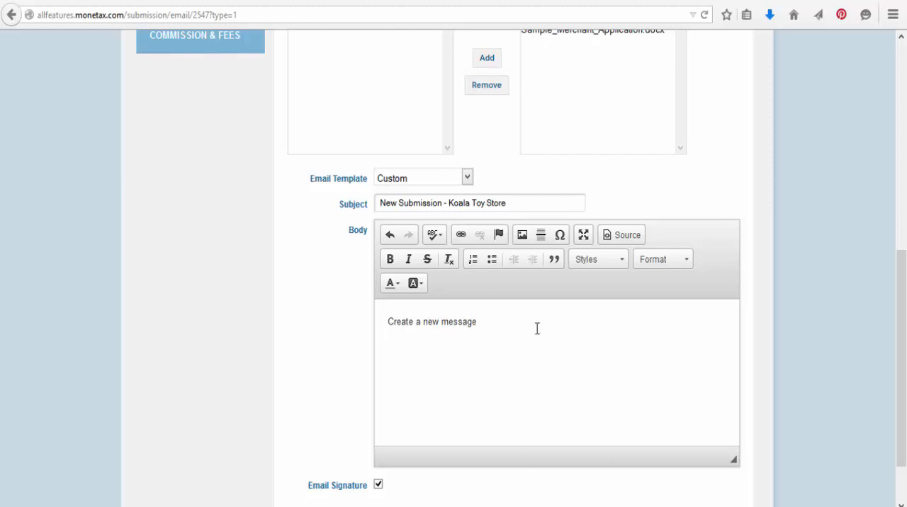
- Switch the submission email from a custom message to the Submission Enclosed email template
left_click(378, 183)
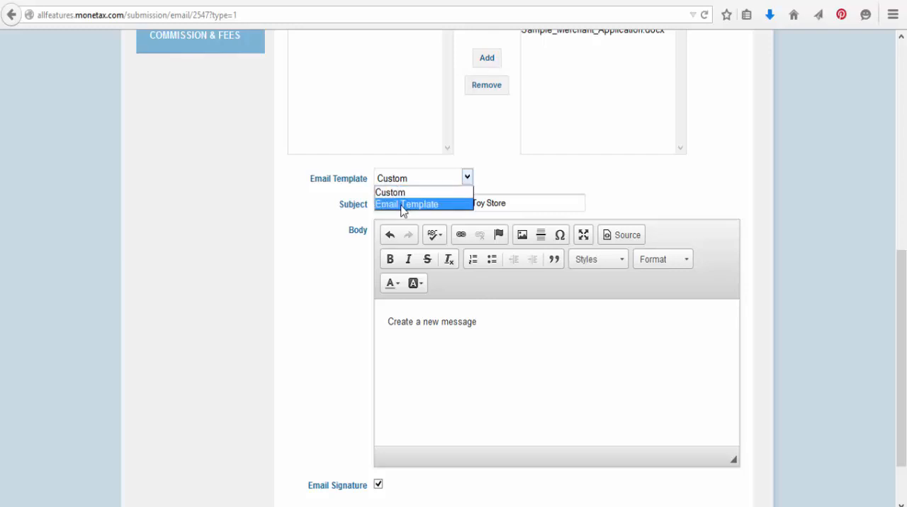
left_click(402, 207)
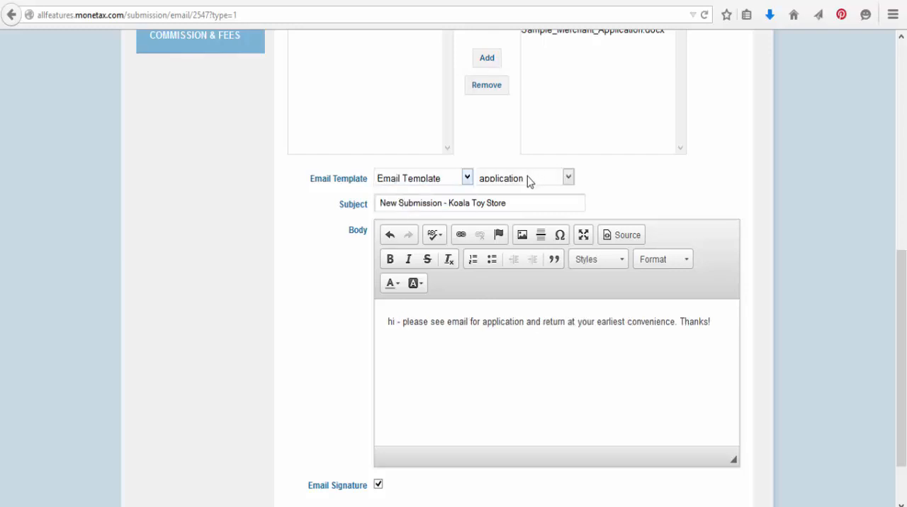
left_click(508, 180)
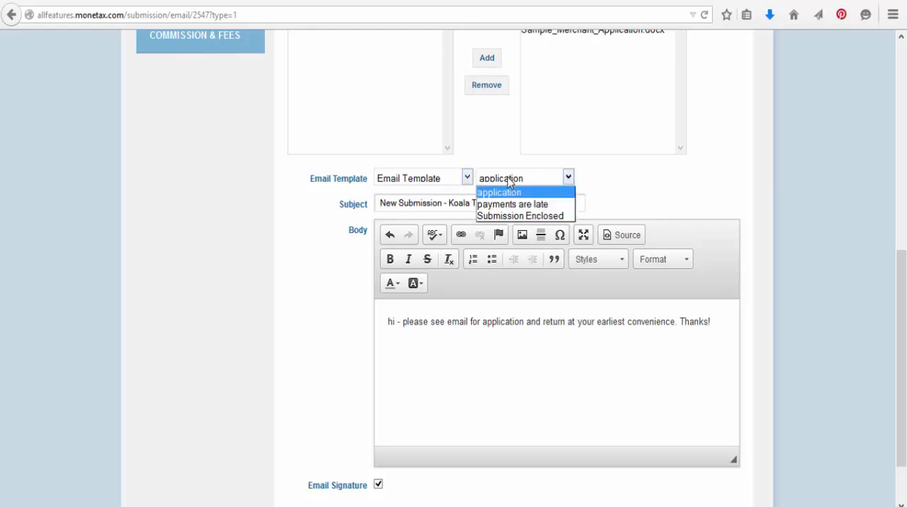
left_click(510, 218)
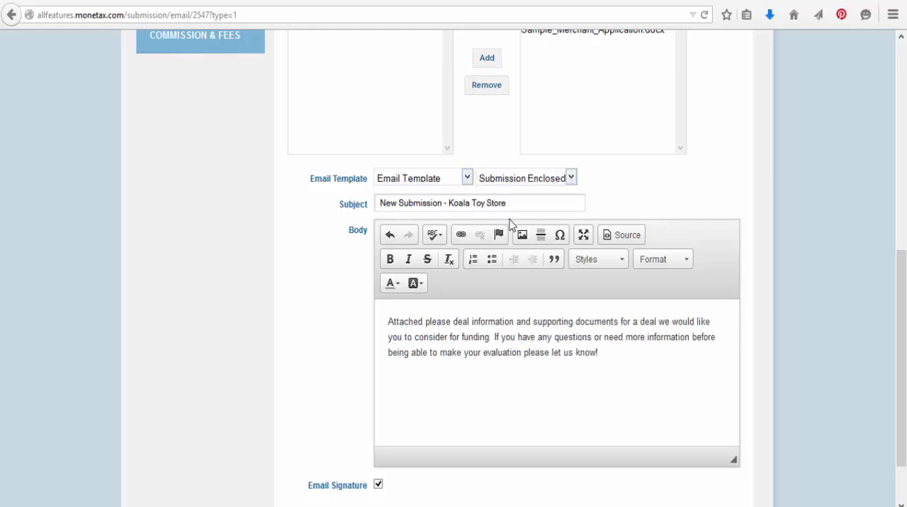
- Open the administration template setup separately from the submission and look at the Submission Enclosed entry among the email templates
scroll(506, 227, "up", 6)
right_click(636, 82)
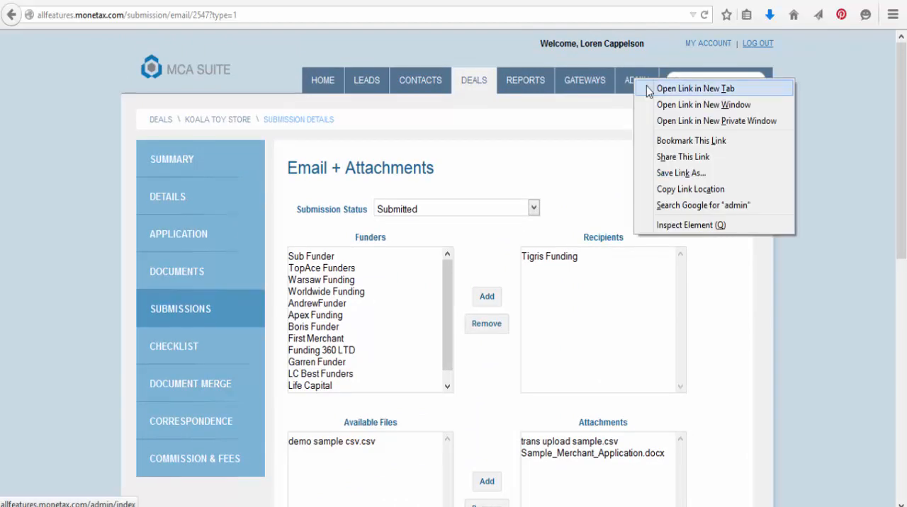
left_click(649, 90)
left_click(188, 0)
scroll(347, 379, "down", 1)
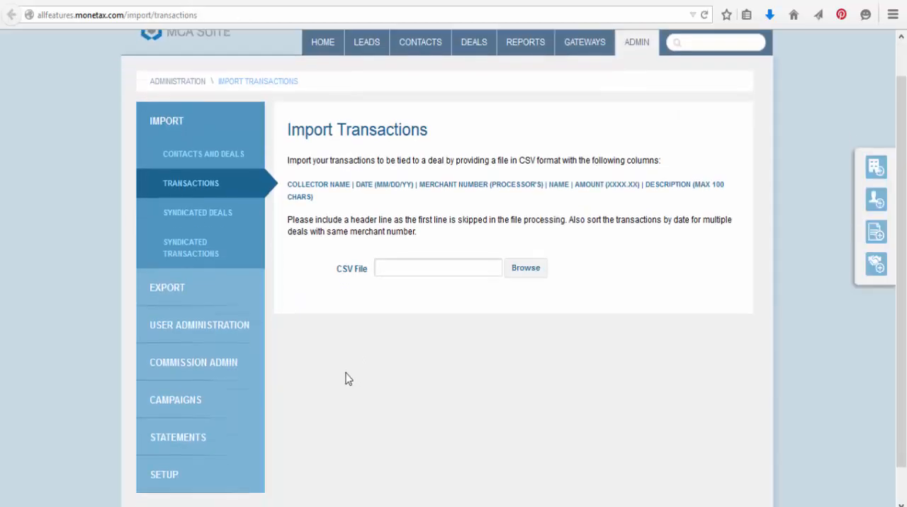
scroll(333, 378, "down", 1)
left_click(217, 429)
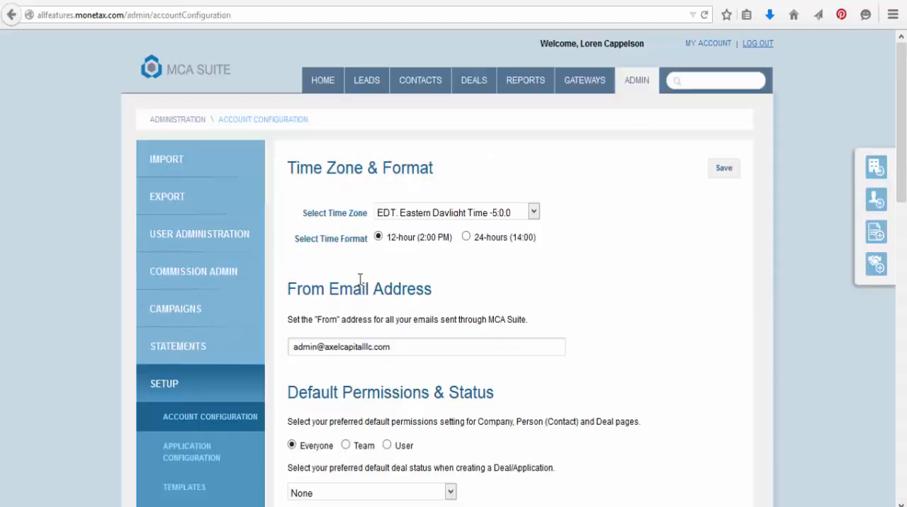
scroll(360, 280, "down", 5)
left_click(195, 165)
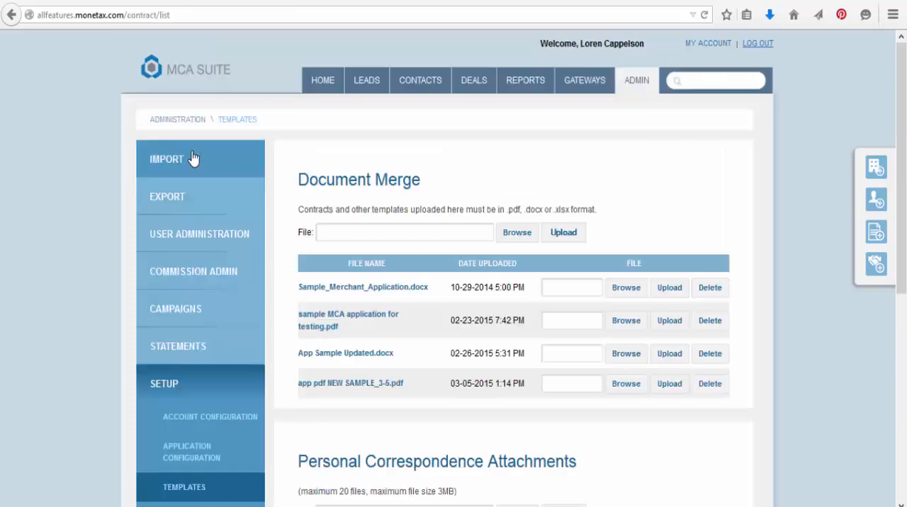
scroll(290, 216, "down", 4)
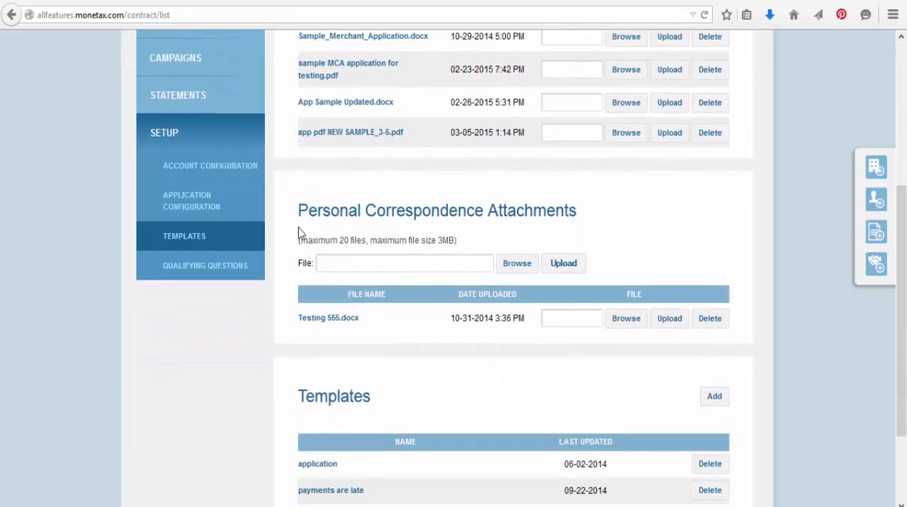
scroll(901, 312, "down", 2)
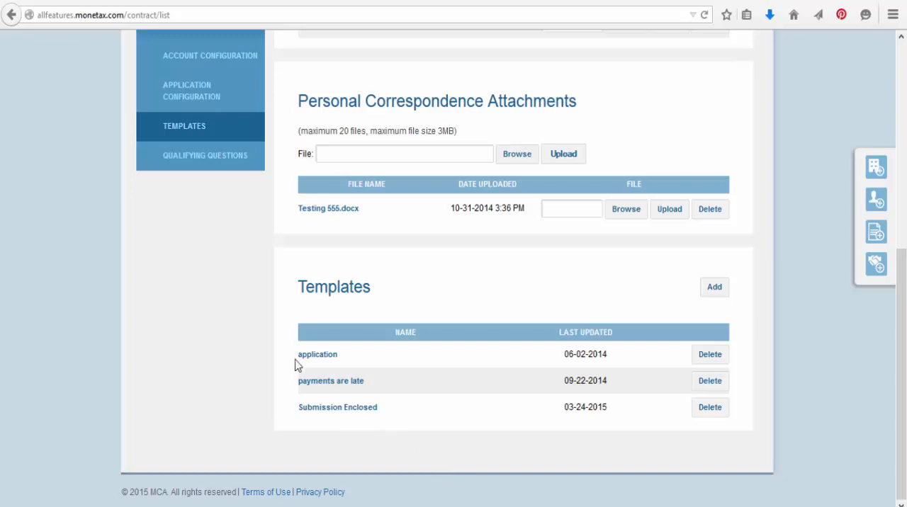
left_click(336, 408)
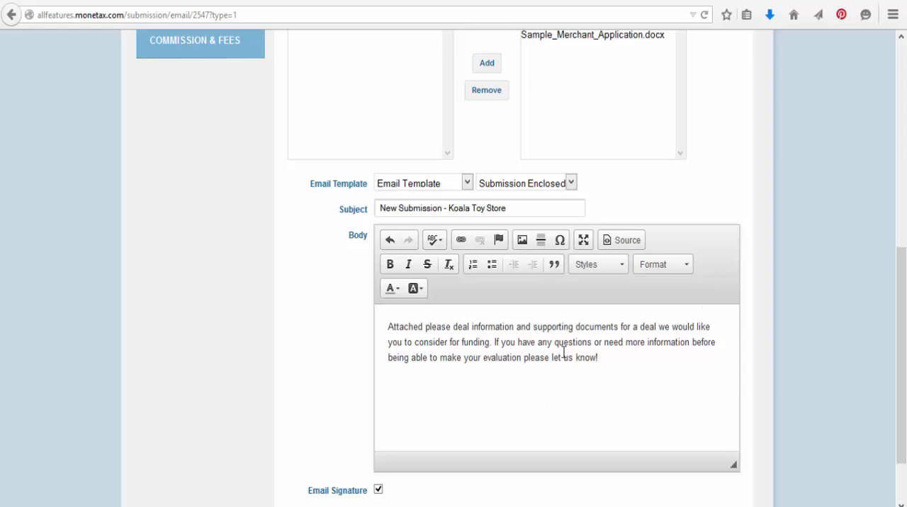
- Check the Email Signature option and view the signature stored in the account profile, returning to the submission
scroll(581, 351, "down", 2)
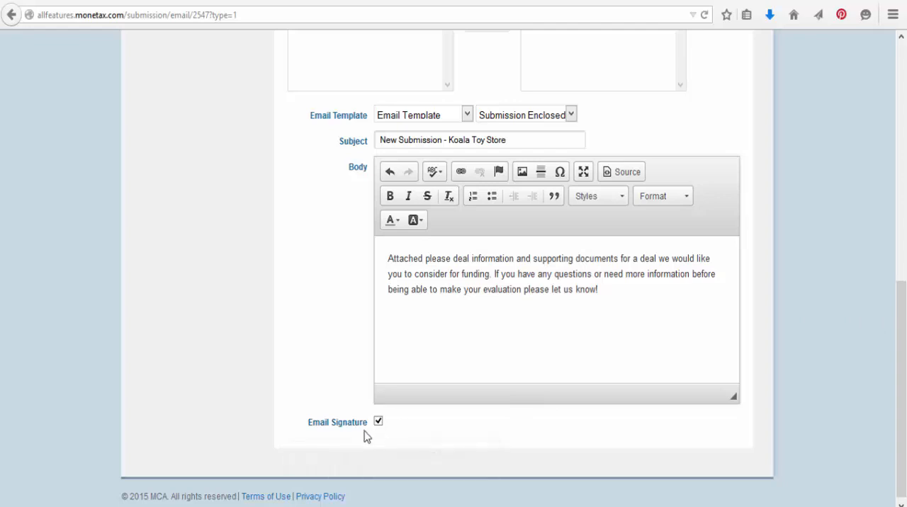
mouse_move(354, 434)
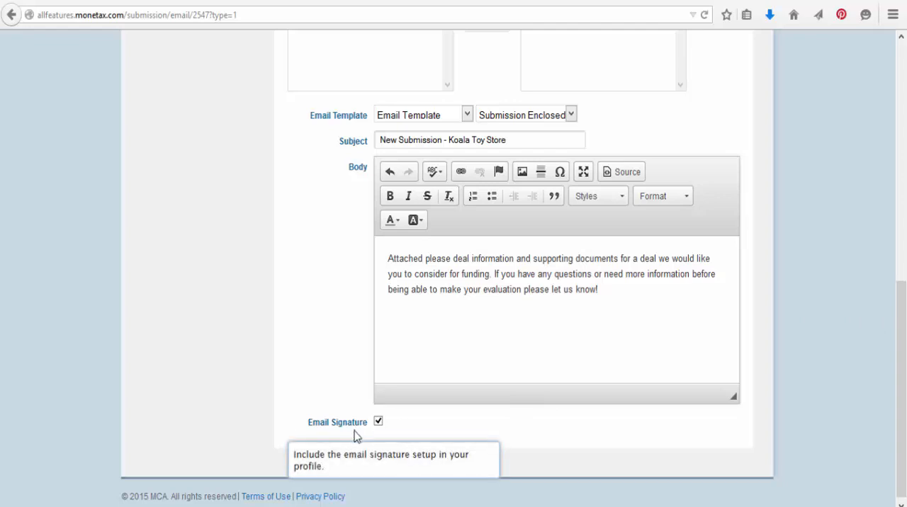
scroll(356, 436, "up", 10)
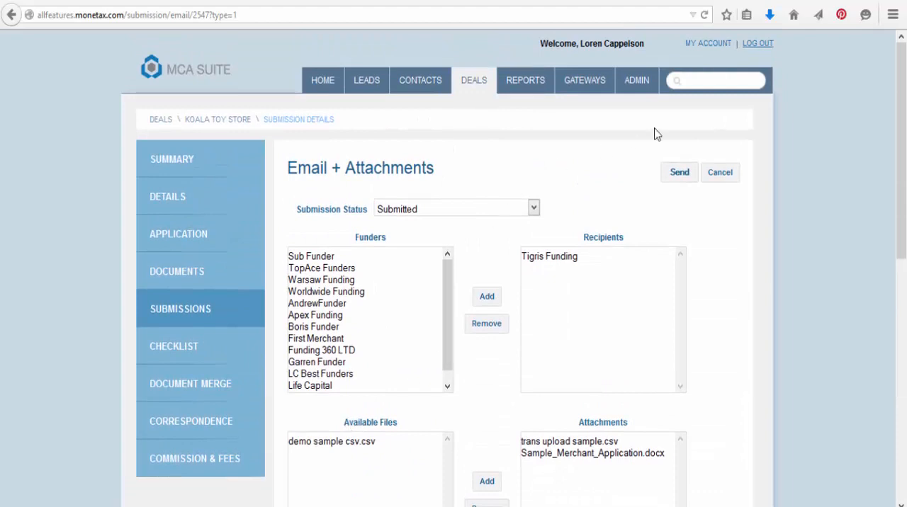
left_click(705, 48)
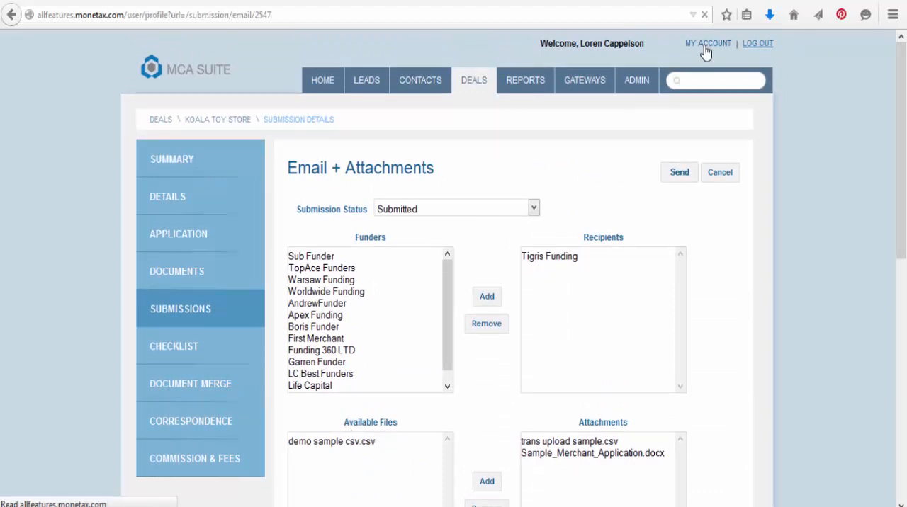
scroll(904, 83, "down", 3)
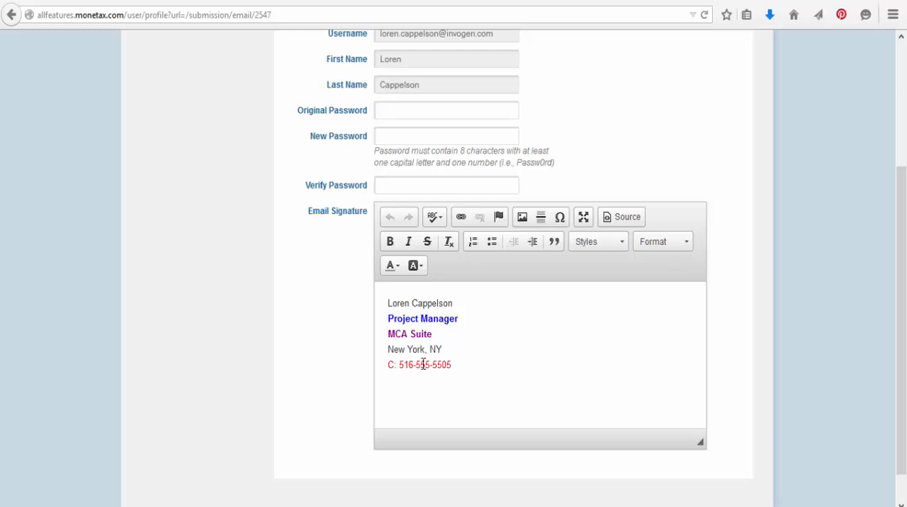
left_click(10, 18)
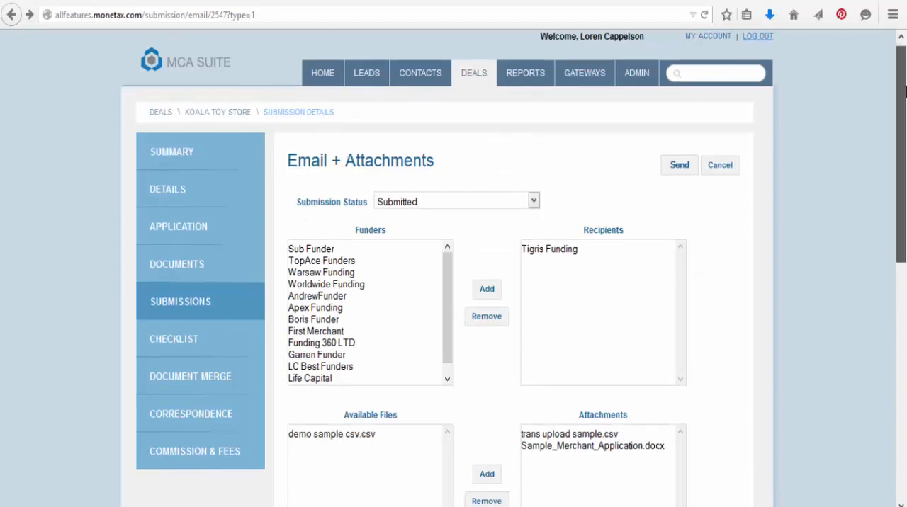
- Review the recipient, attachments and message of the Koala Toy Store submission and send the email
left_click_drag(904, 91, 904, 328)
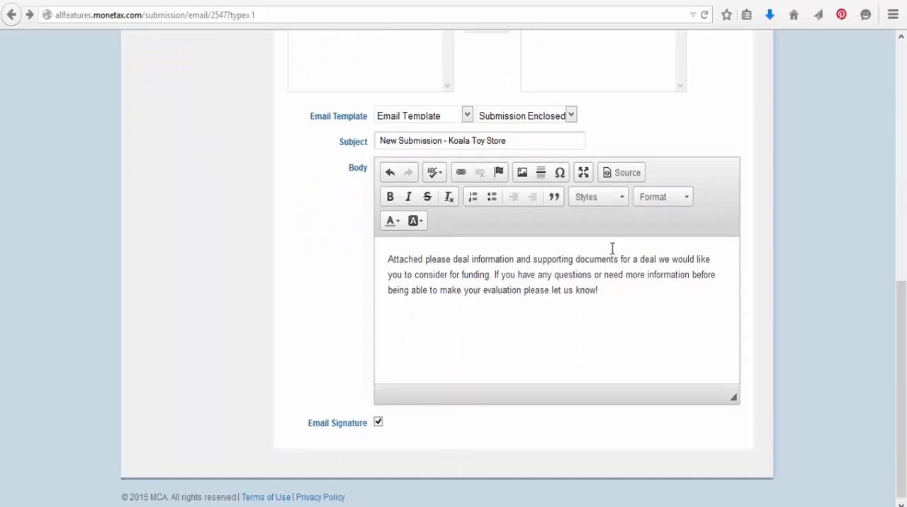
scroll(611, 249, "up", 10)
scroll(609, 248, "down", 2)
scroll(609, 249, "down", 1)
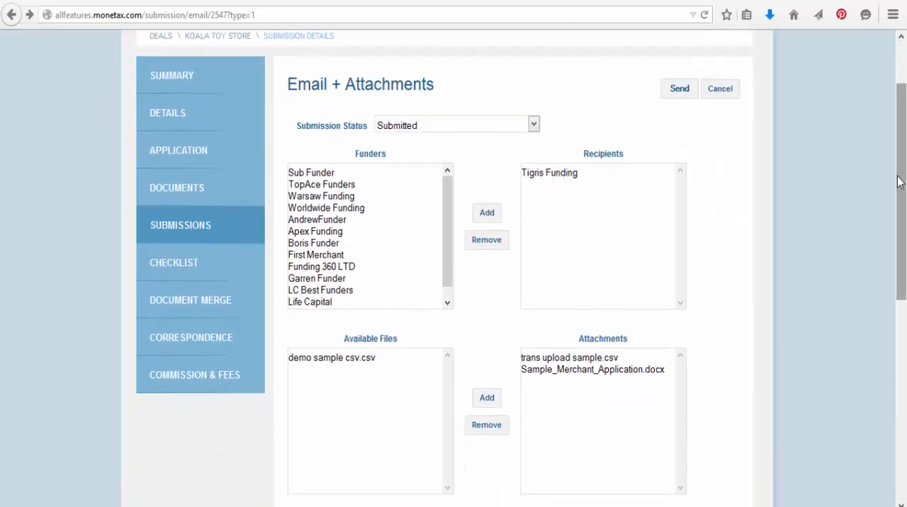
scroll(606, 212, "down", 4)
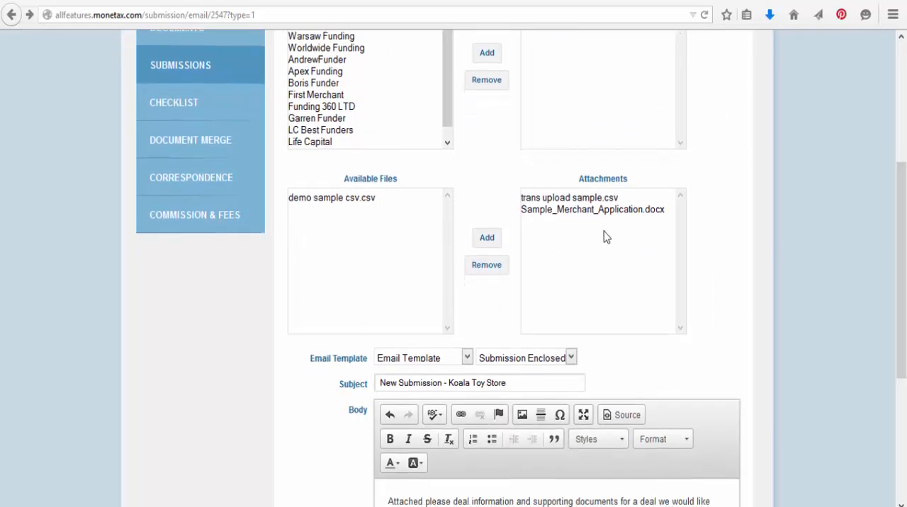
scroll(604, 237, "down", 5)
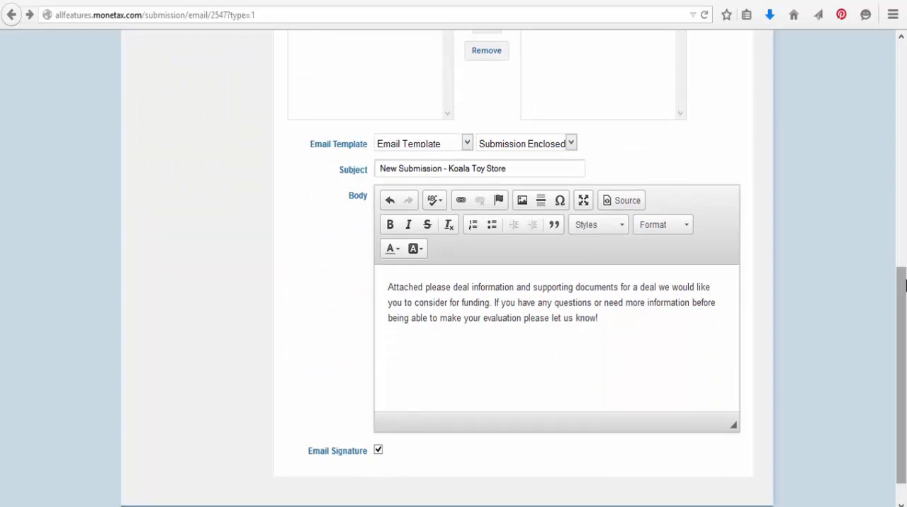
left_click_drag(902, 286, 879, 116)
left_click(682, 58)
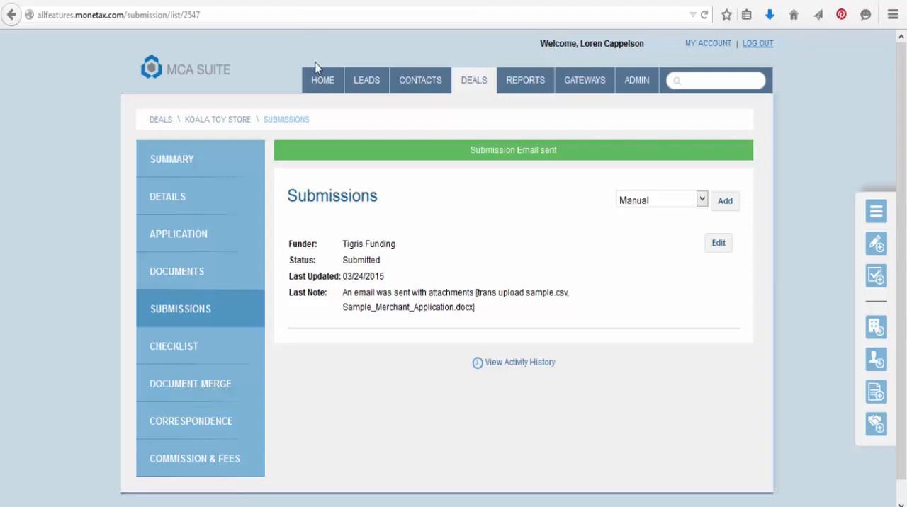
- Switch to Gmail and examine the message, signature and attachments of the New Submission - Koala Toy Store email
left_click(378, 1)
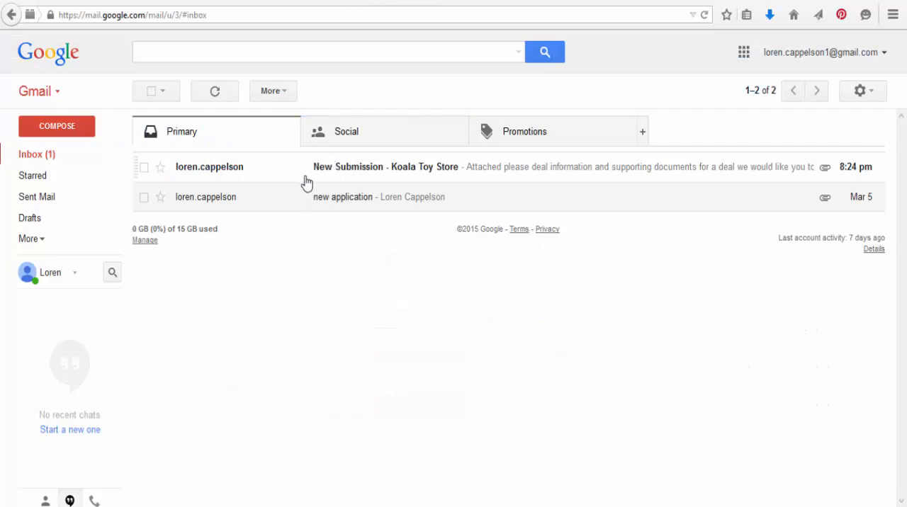
left_click(448, 175)
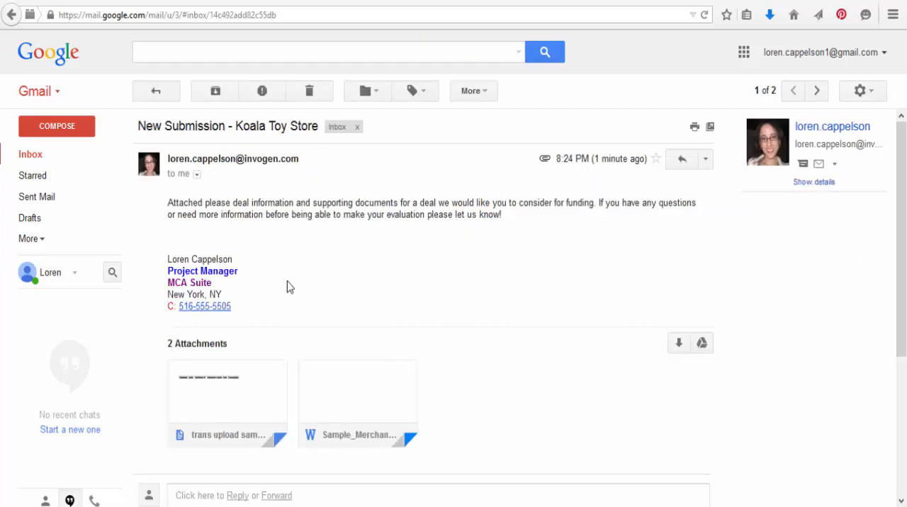
left_click_drag(167, 199, 573, 247)
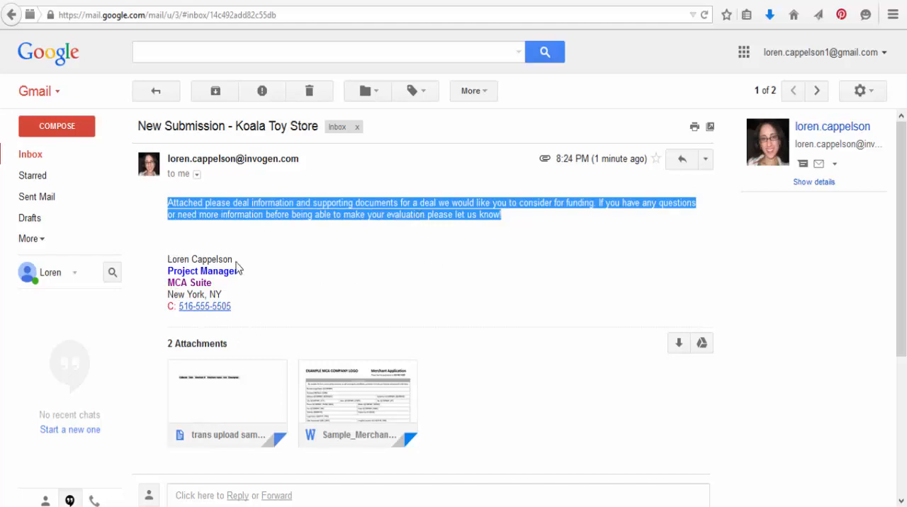
left_click(440, 279)
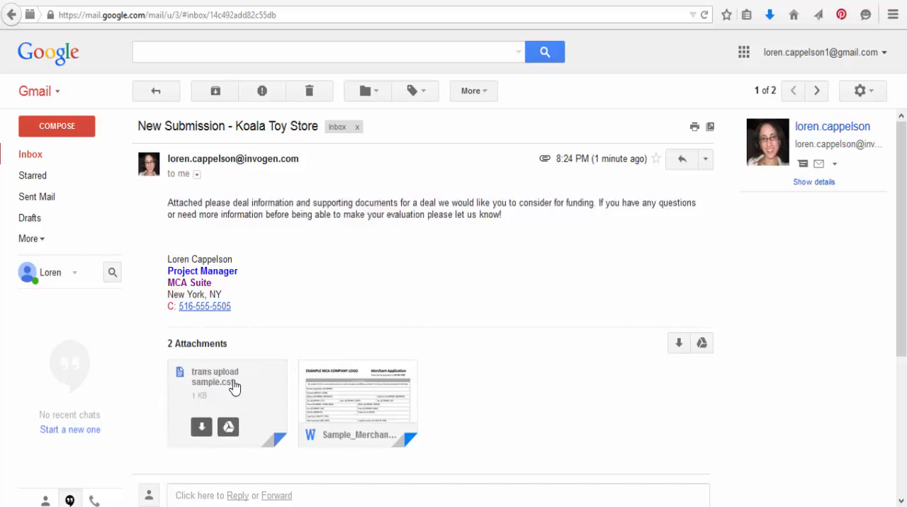
mouse_move(320, 381)
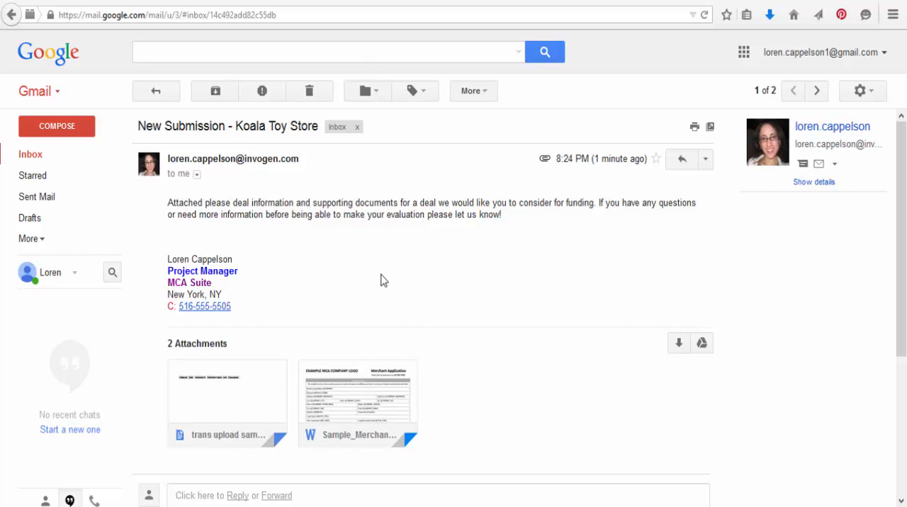
- Return to MCA Suite and add an Email + Link submission to the Koala Toy Store deal
left_click(422, 1)
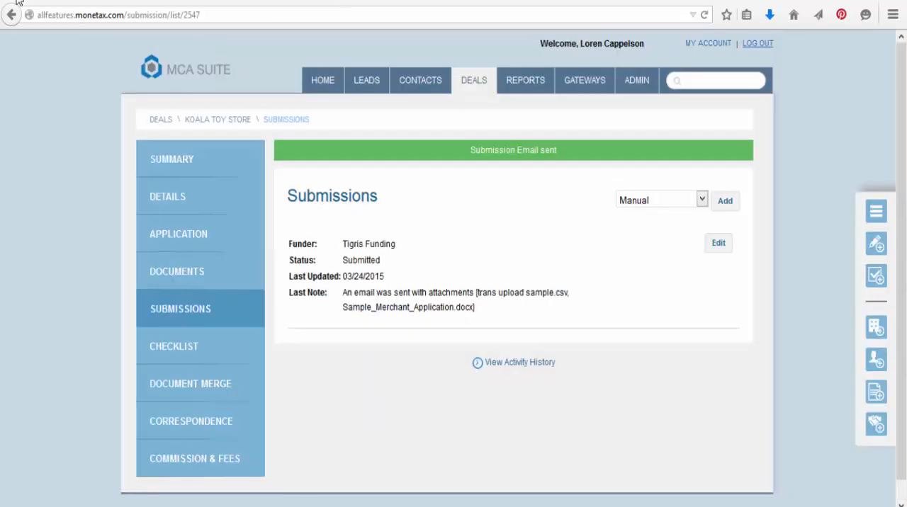
left_click(643, 202)
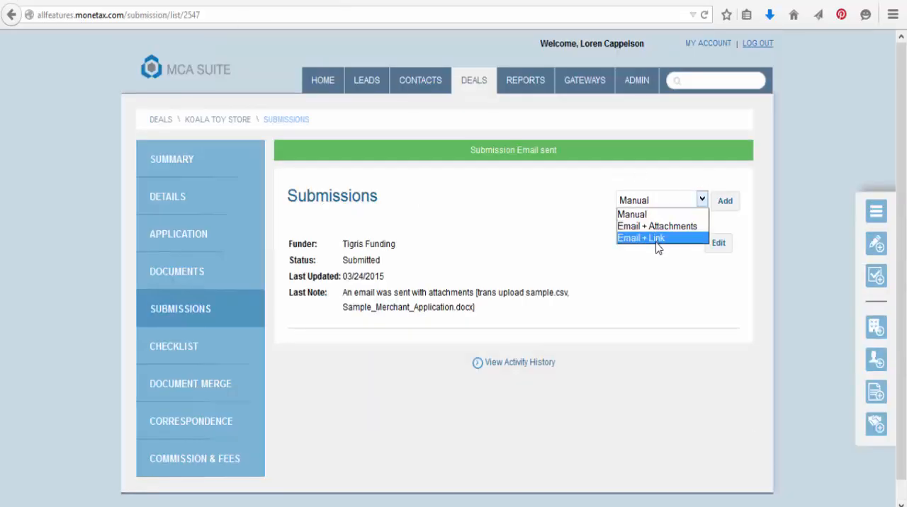
left_click(652, 239)
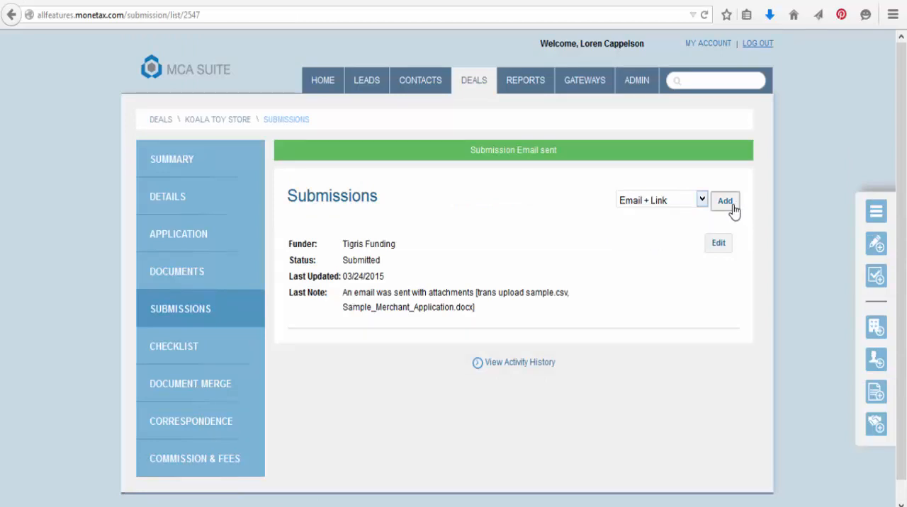
left_click(730, 205)
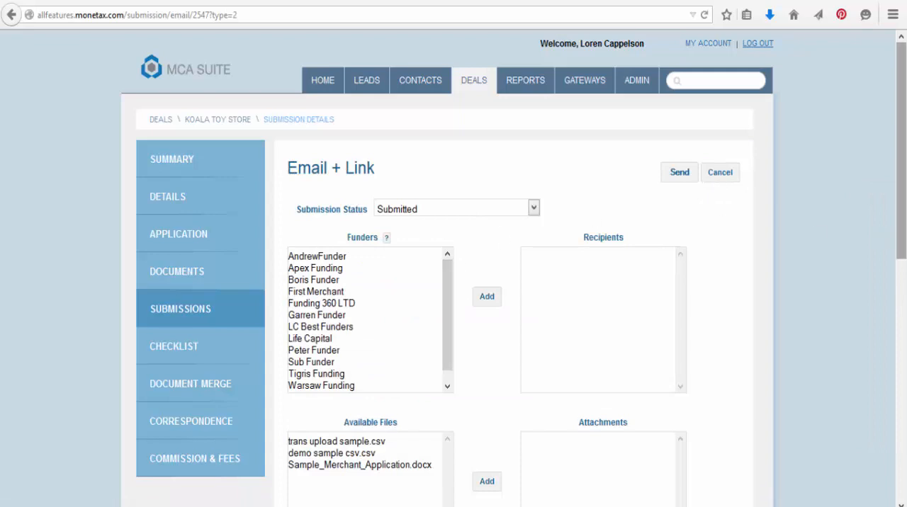
- Add Tigris Funding as the recipient and attach all three available files to the Email + Link submission
scroll(904, 150, "down", 3)
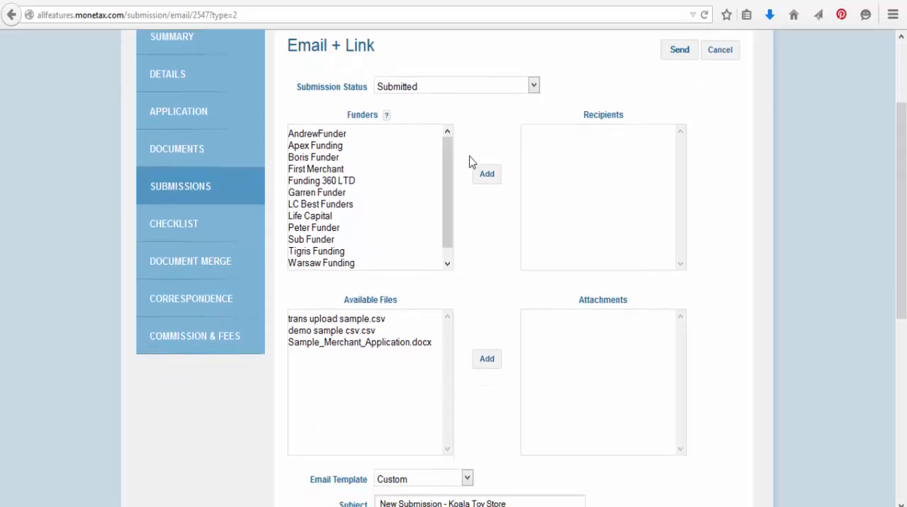
left_click(371, 252)
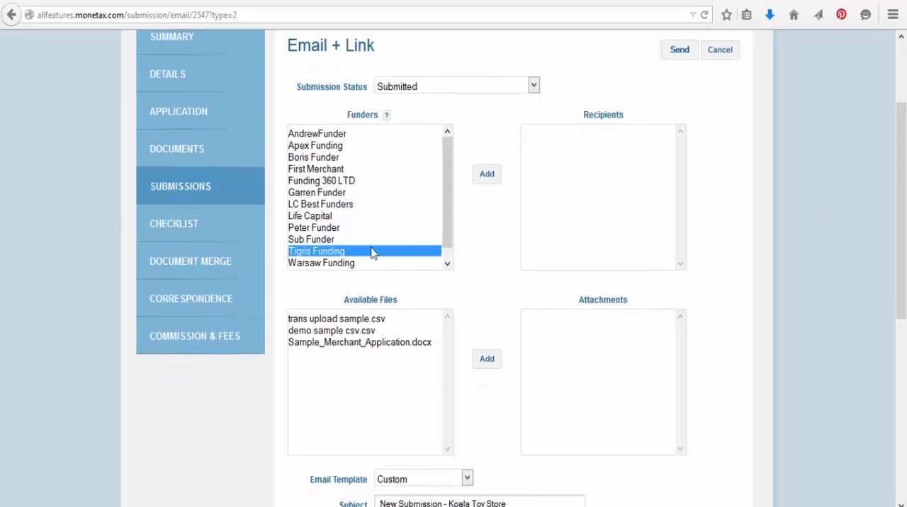
left_click(496, 185)
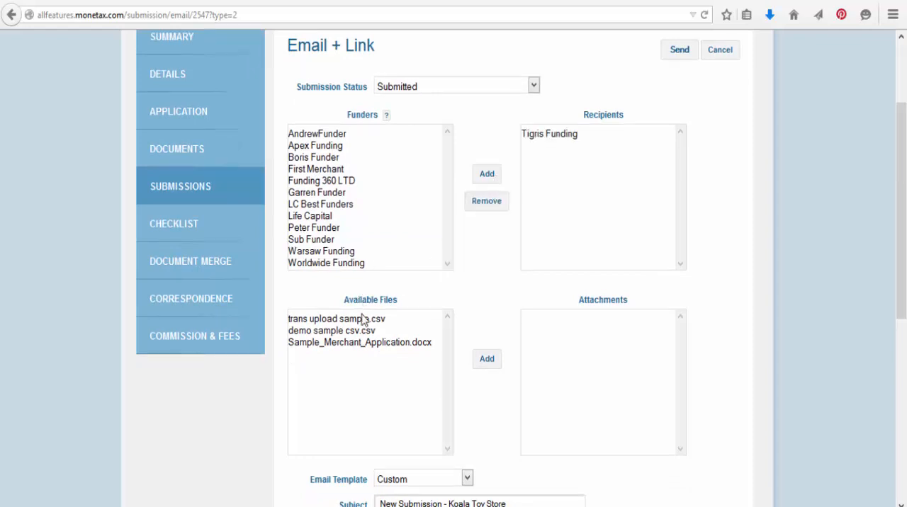
left_click(363, 318)
left_click(370, 344, "shift")
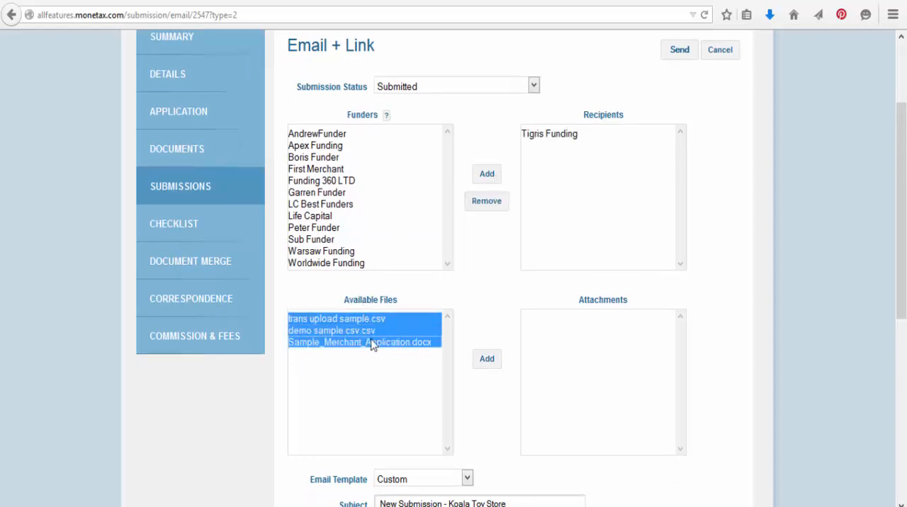
left_click(486, 359)
- Apply the Submission Enclosed email template to the message of the submission
scroll(459, 347, "down", 4)
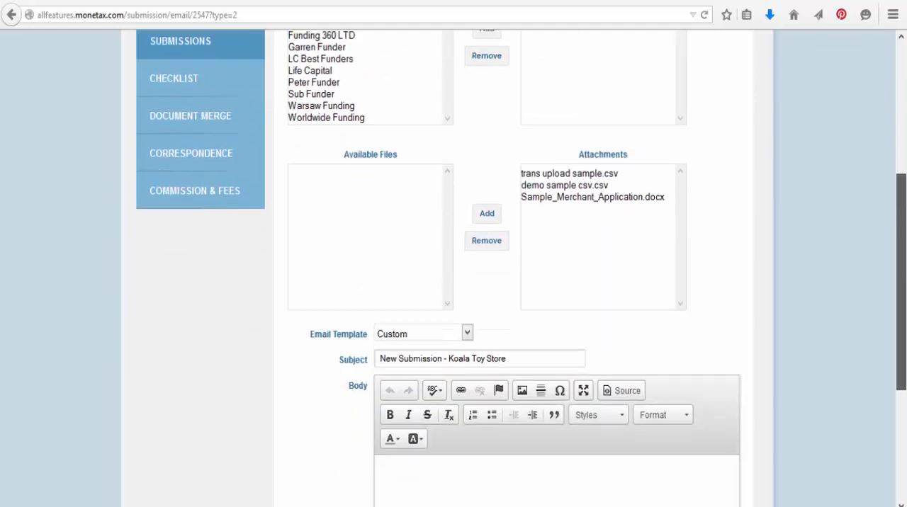
left_click(422, 196)
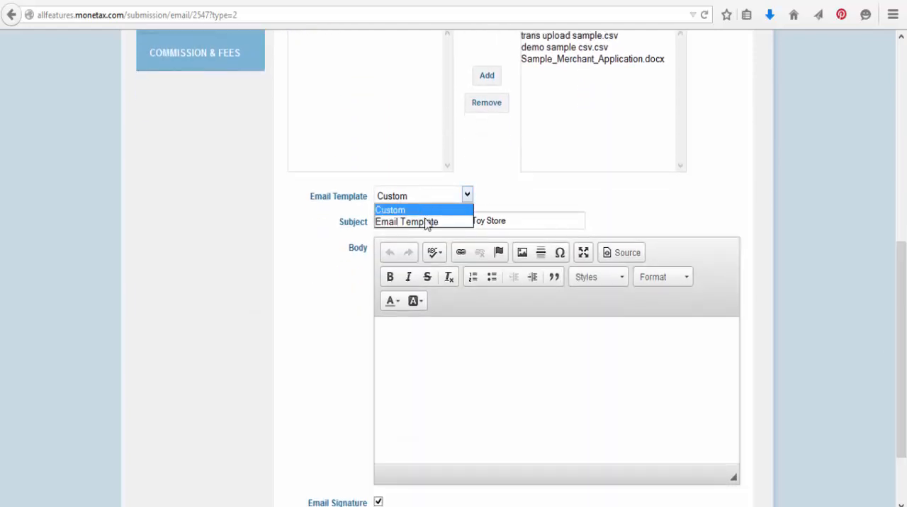
left_click(425, 222)
left_click(526, 202)
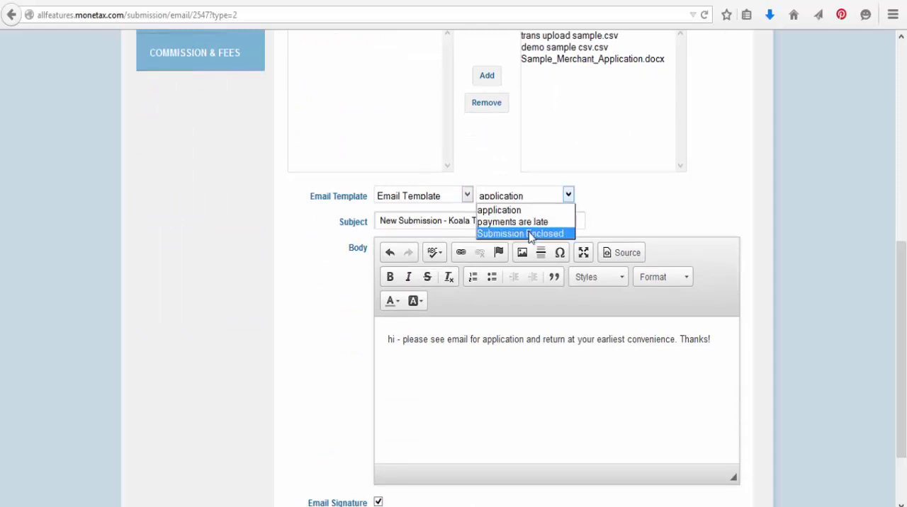
left_click(530, 234)
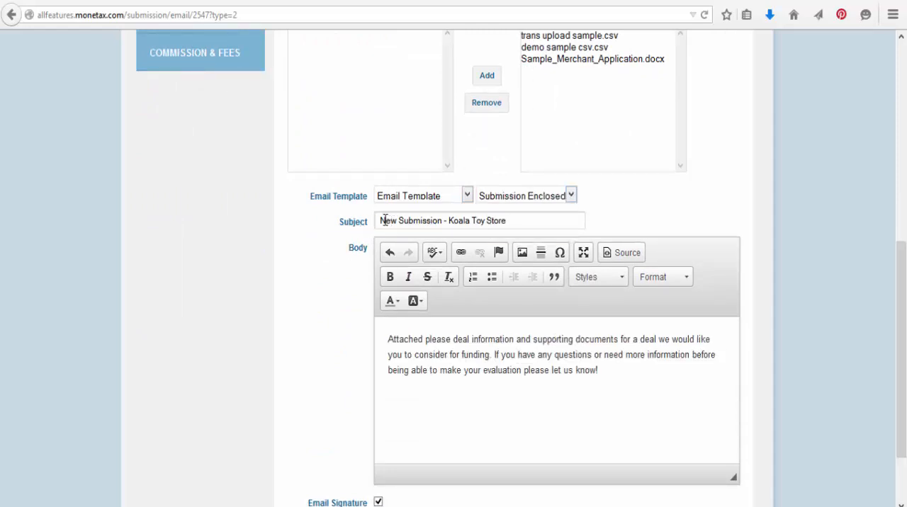
- Check the subject, body and Email Signature option of the submission and send it
left_click_drag(901, 330, 900, 376)
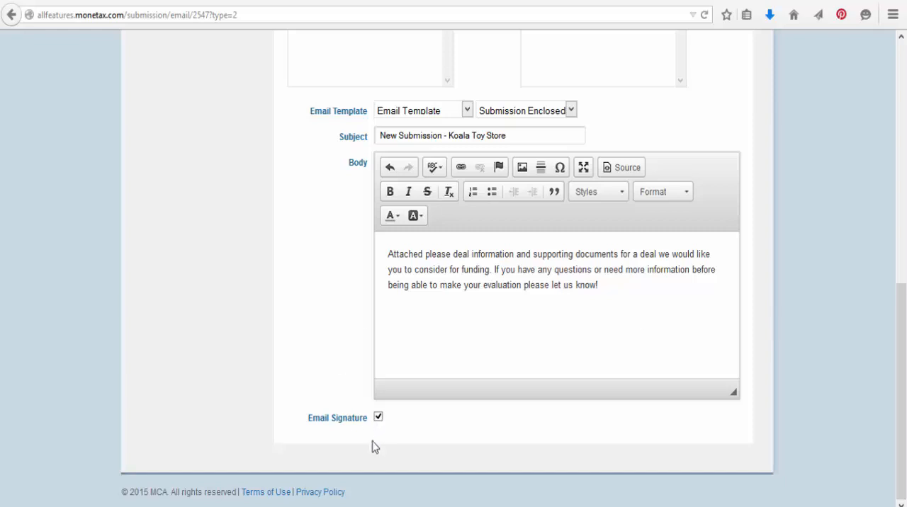
scroll(498, 360, "up", 7)
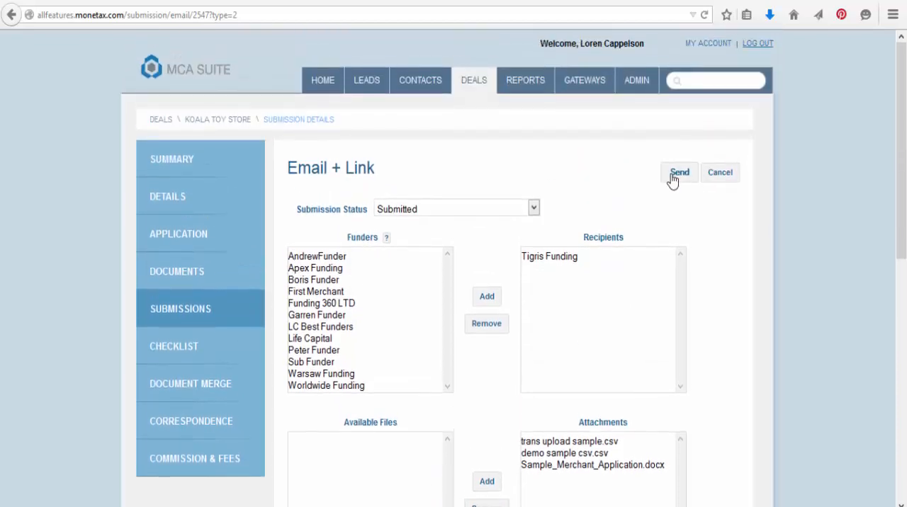
left_click(678, 173)
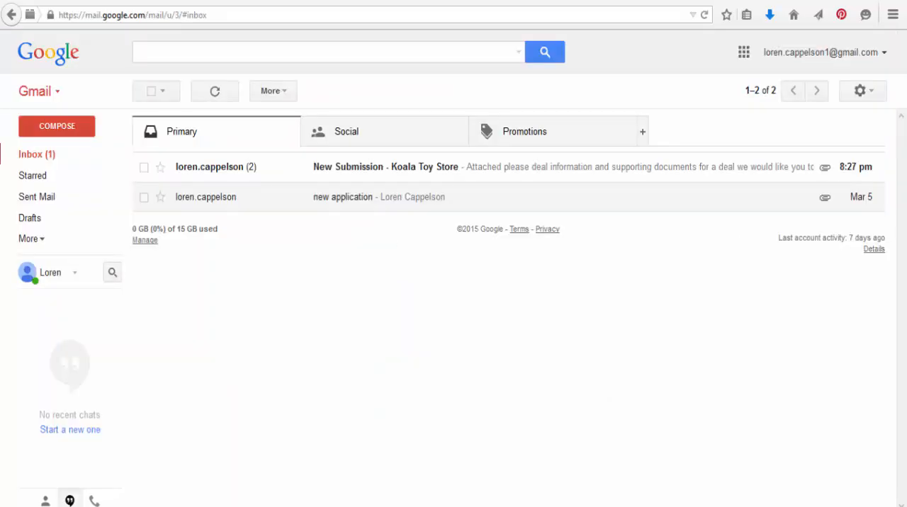
- Switch to Gmail, open the New Submission - Koala Toy Store email and examine the latest message's text, file link and signature
left_click(430, 170)
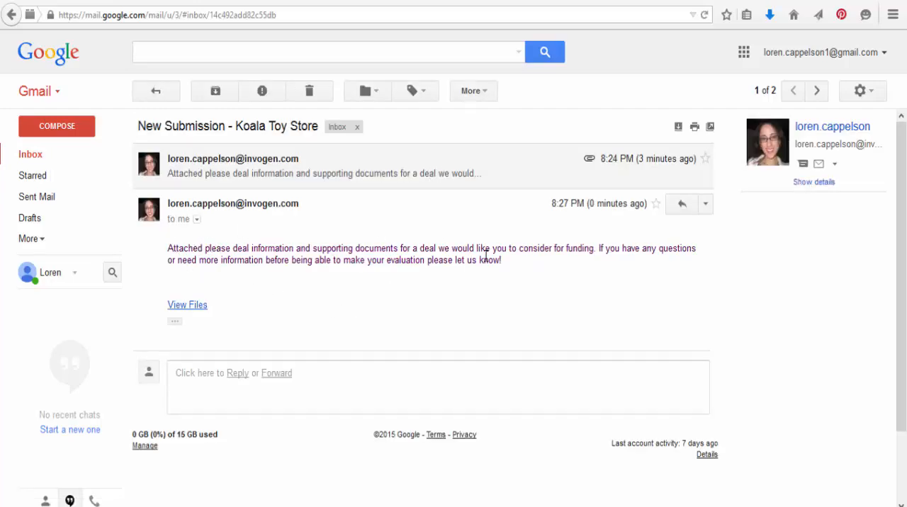
left_click(174, 322)
scroll(171, 372, "down", 1)
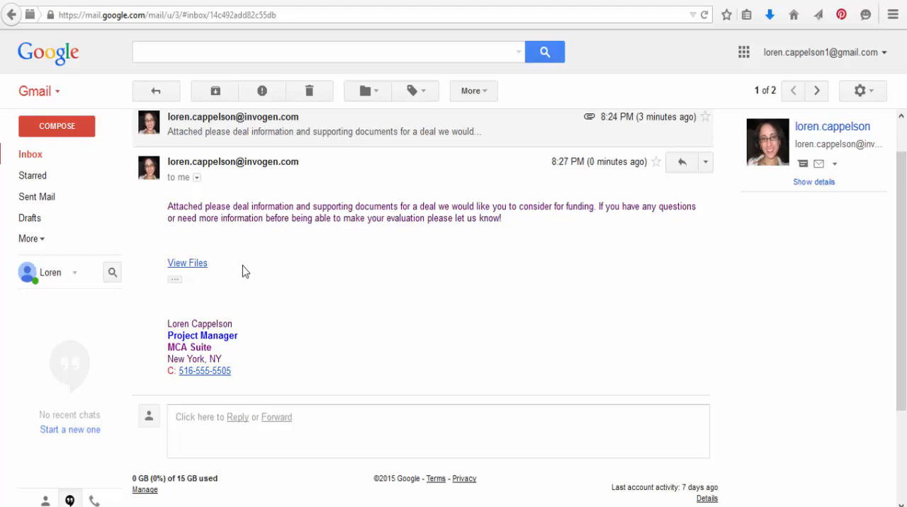
scroll(243, 270, "up", 1)
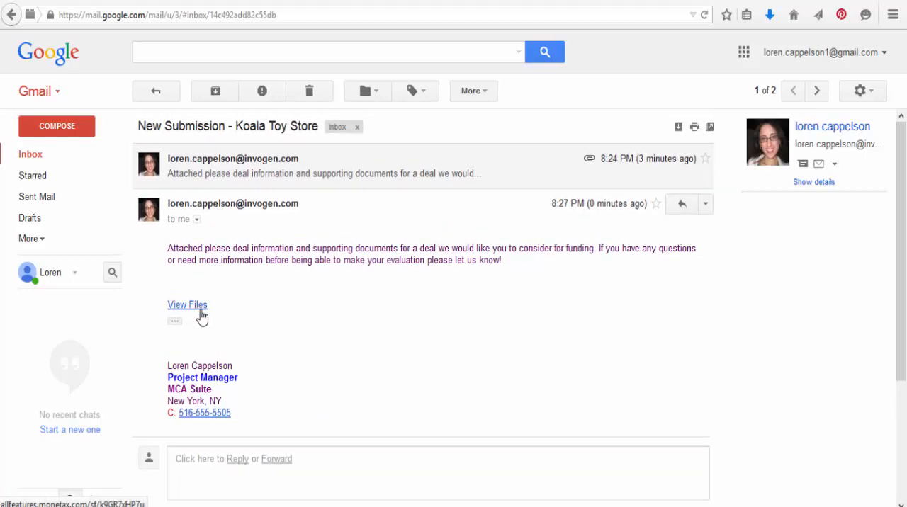
- Open the View Files link from the email and enter the file access password to view the merchant info and relevant files
left_click(199, 312)
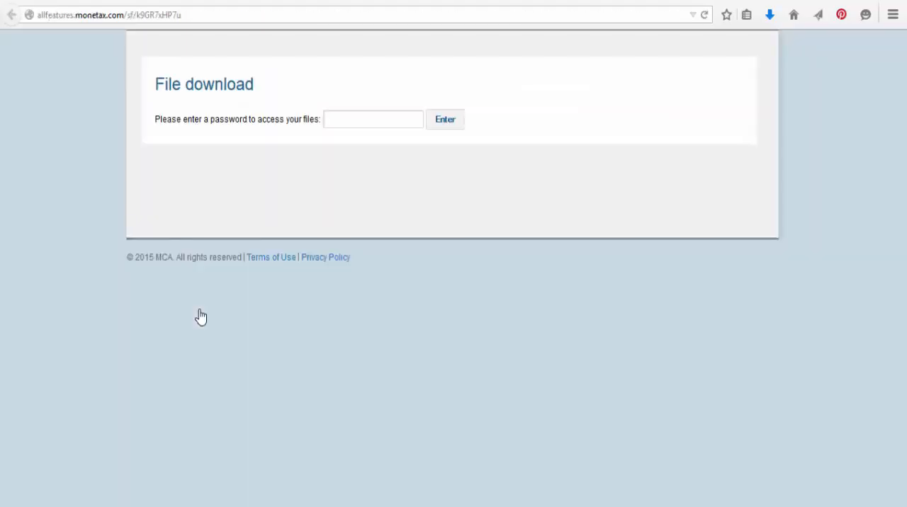
left_click(352, 122)
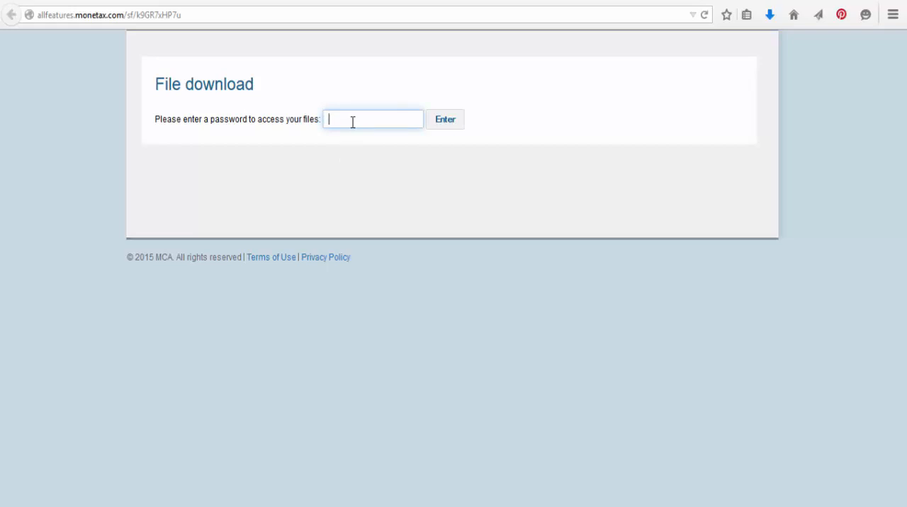
type("Tigris12345")
key("Return")
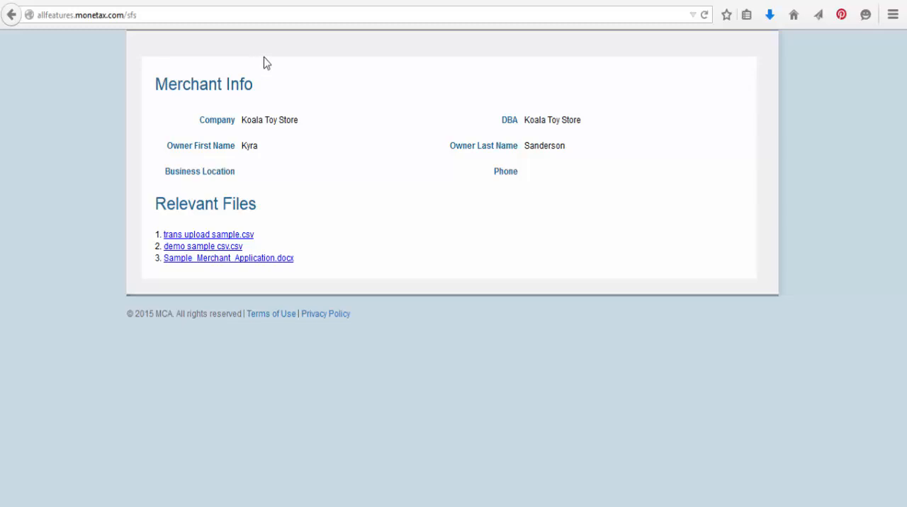
- Return to the Koala Toy Store submissions in MCA Suite and open the Tigris Funding submission for editing
left_click(84, 2)
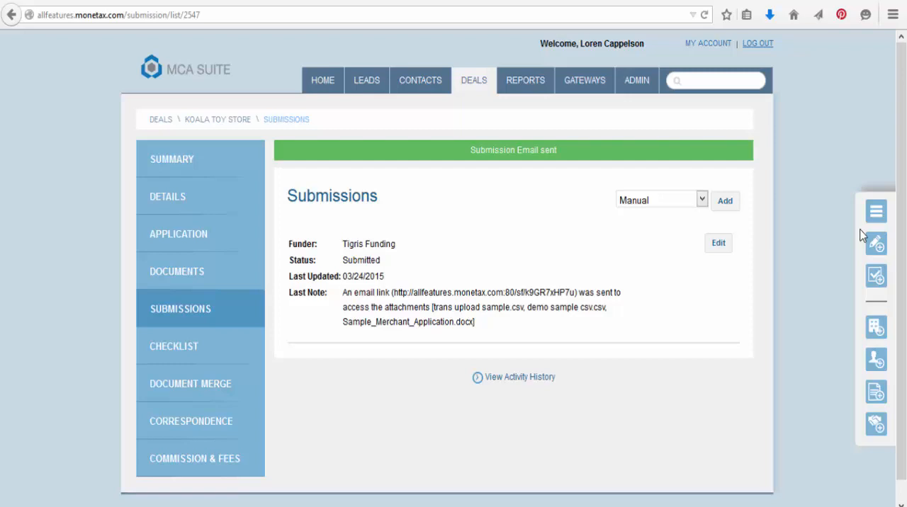
left_click(241, 313)
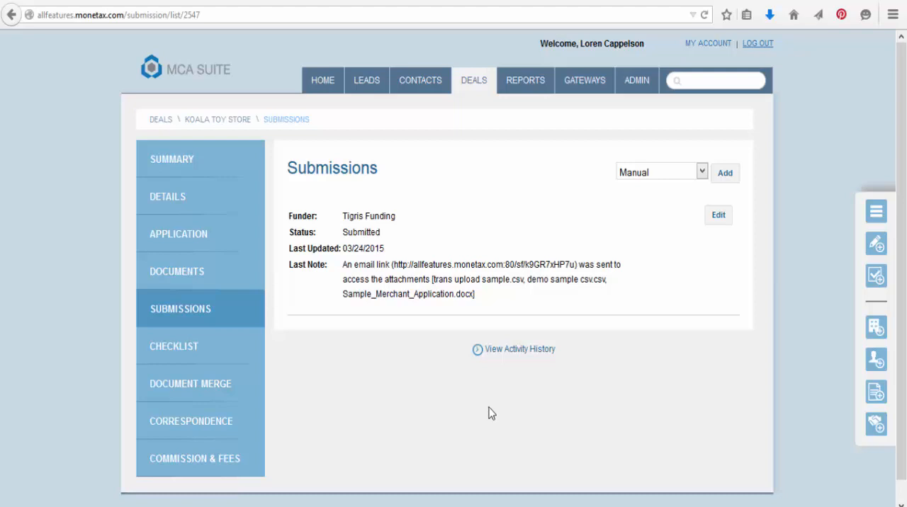
left_click(720, 219)
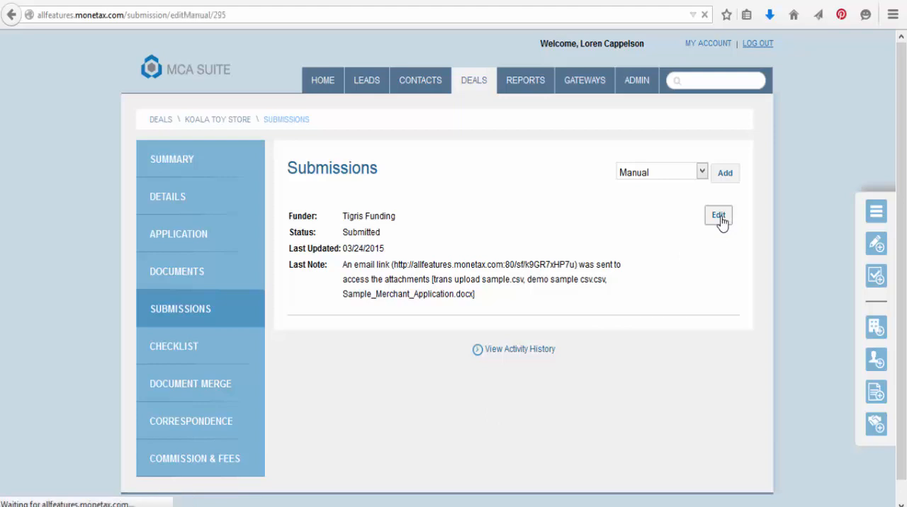
left_click_drag(906, 86, 886, 157)
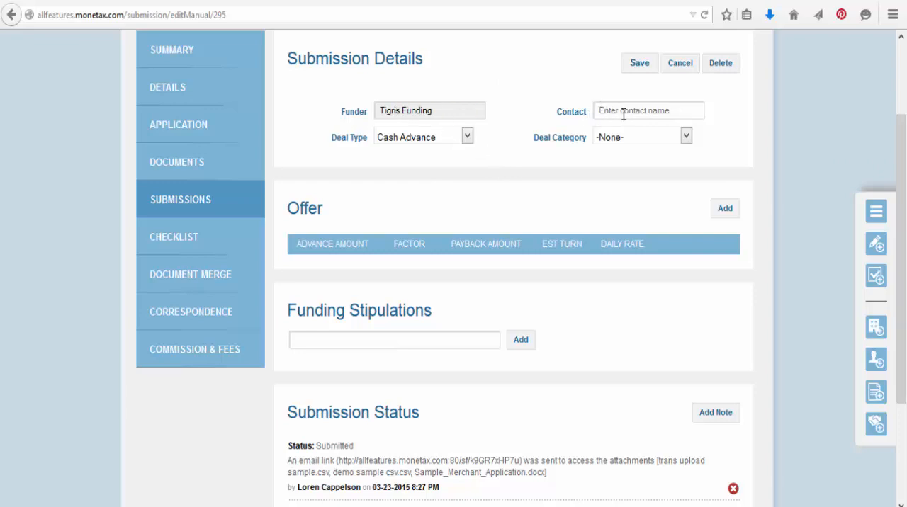
scroll(783, 246, "up", 3)
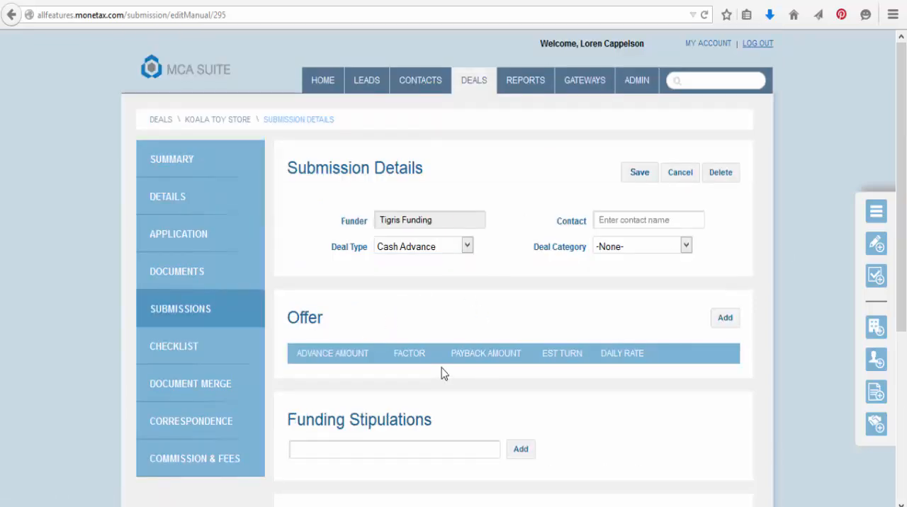
- Add and save a submission offer with an advance amount of $15,000, factor 1.2 and an estimated turn of 120 days
left_click(728, 326)
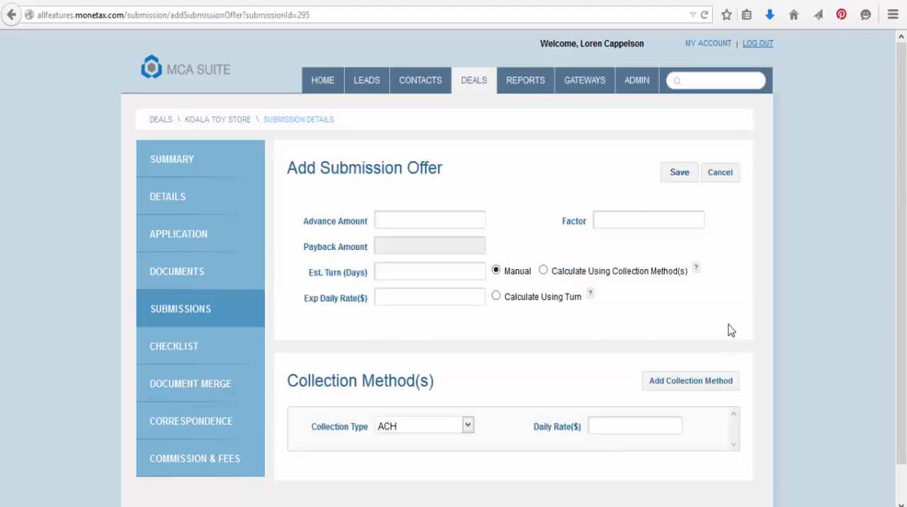
left_click(434, 221)
type("15000")
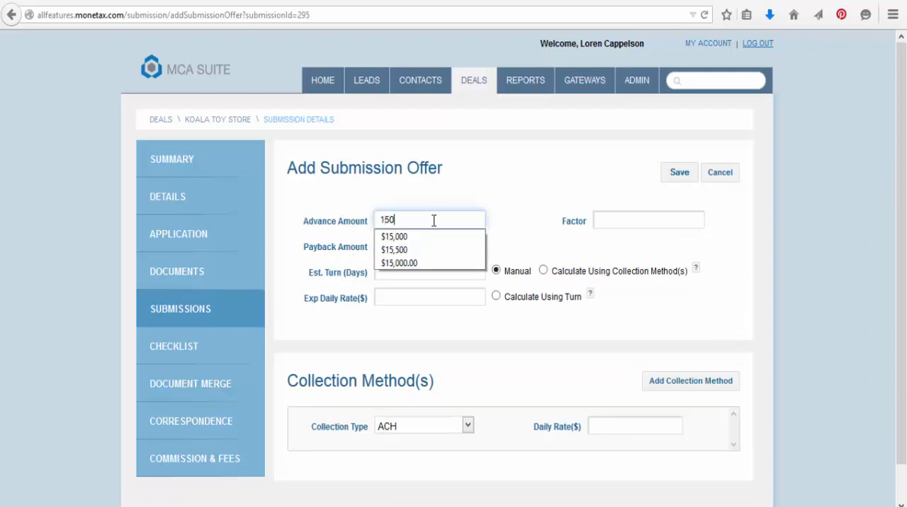
left_click(604, 226)
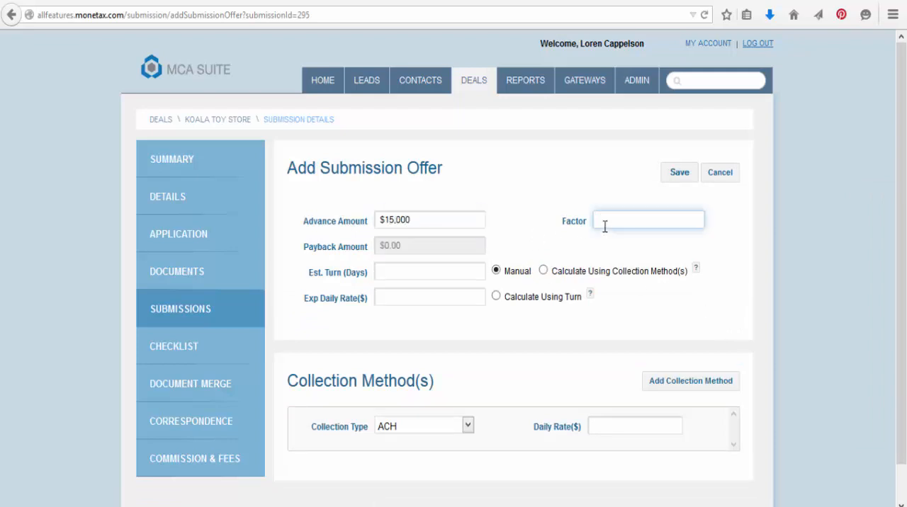
type("1.2")
left_click(507, 224)
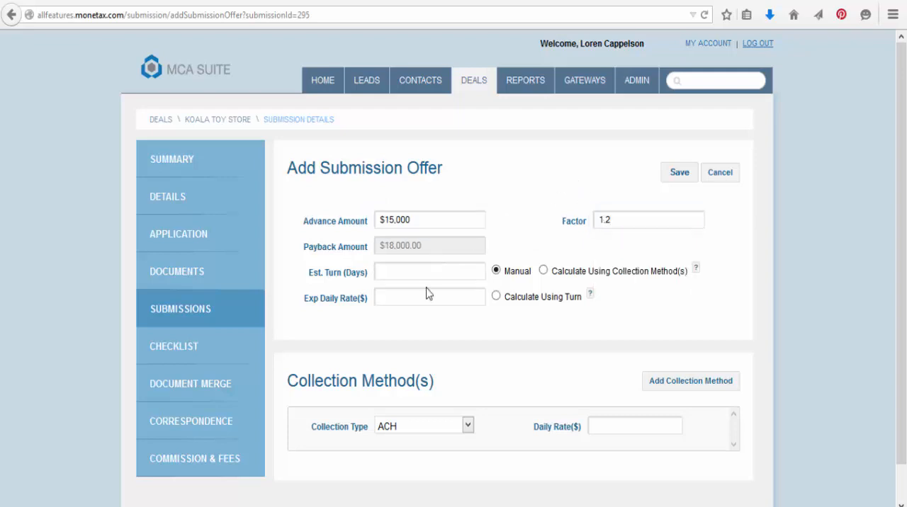
left_click(407, 276)
type("120")
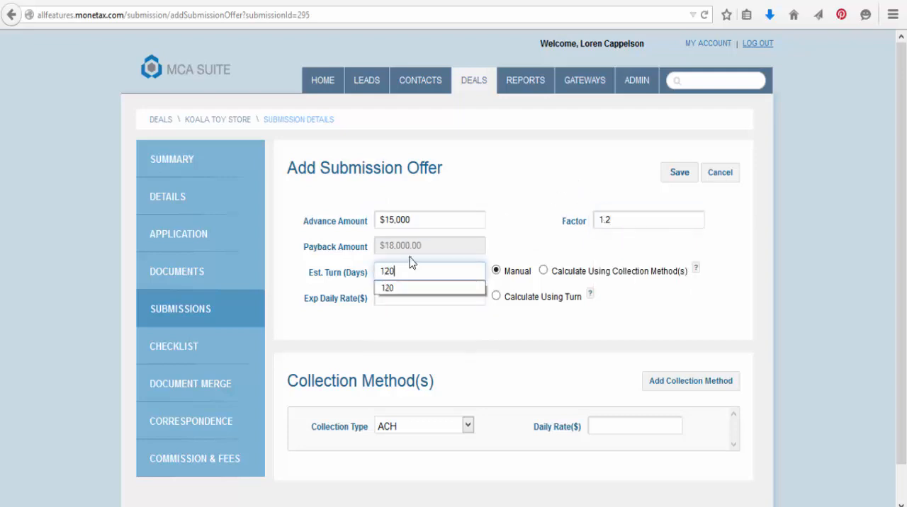
left_click(496, 242)
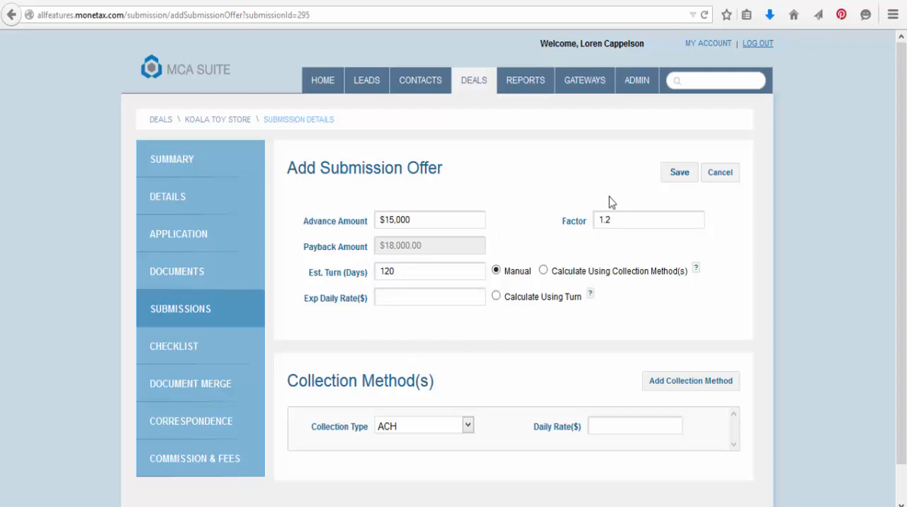
left_click(674, 178)
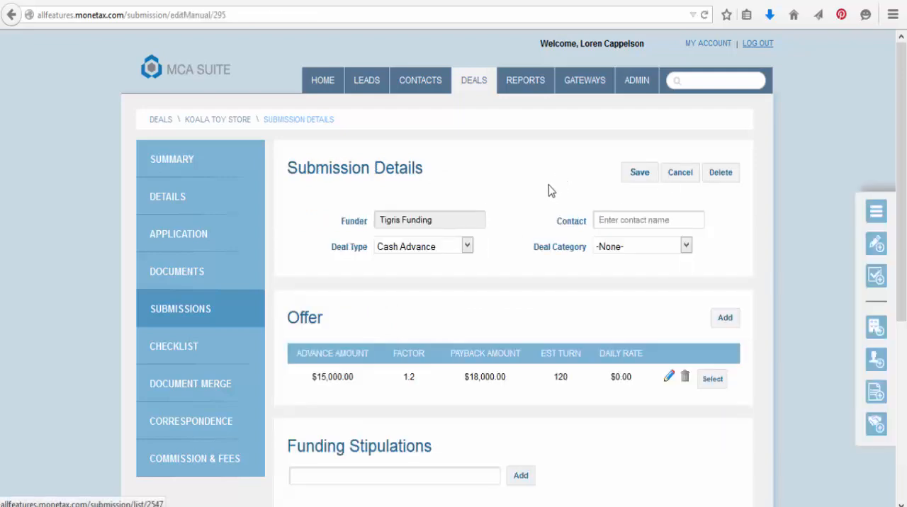
- Add and save a second submission offer with an advance amount of $11,000, factor 1.3 and an estimated turn of 90 days
left_click(725, 320)
left_click(427, 221)
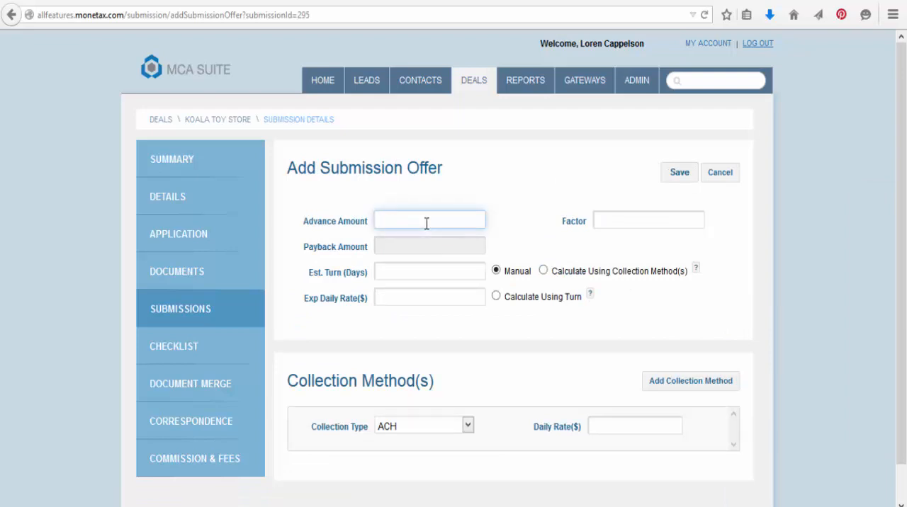
type("11000")
left_click(599, 218)
type("1.3")
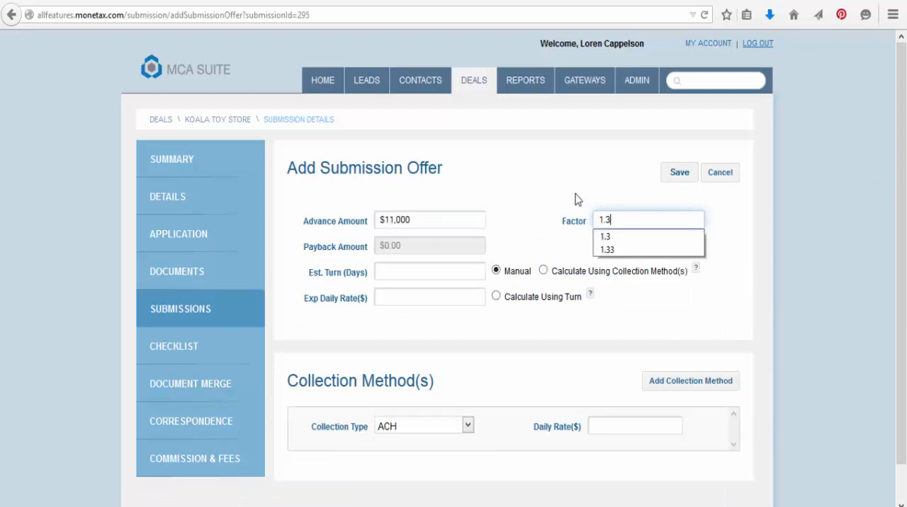
left_click(443, 270)
type("90")
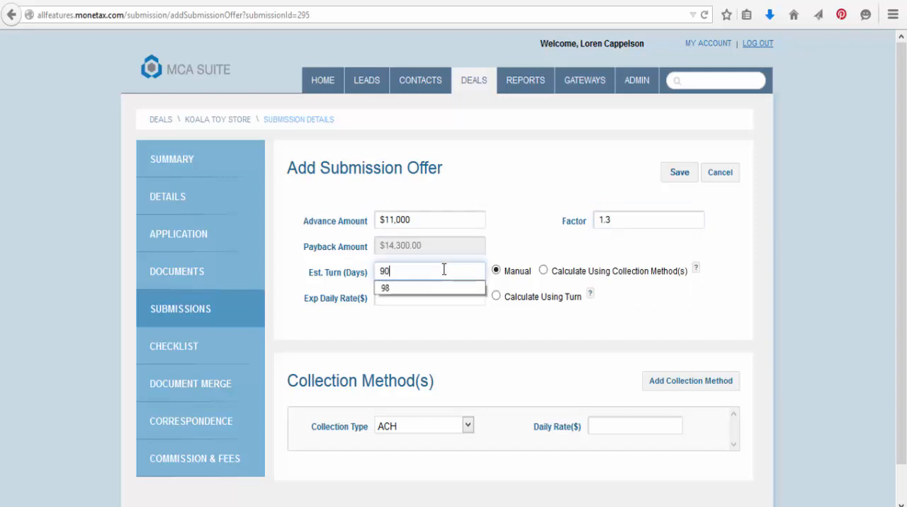
left_click(510, 240)
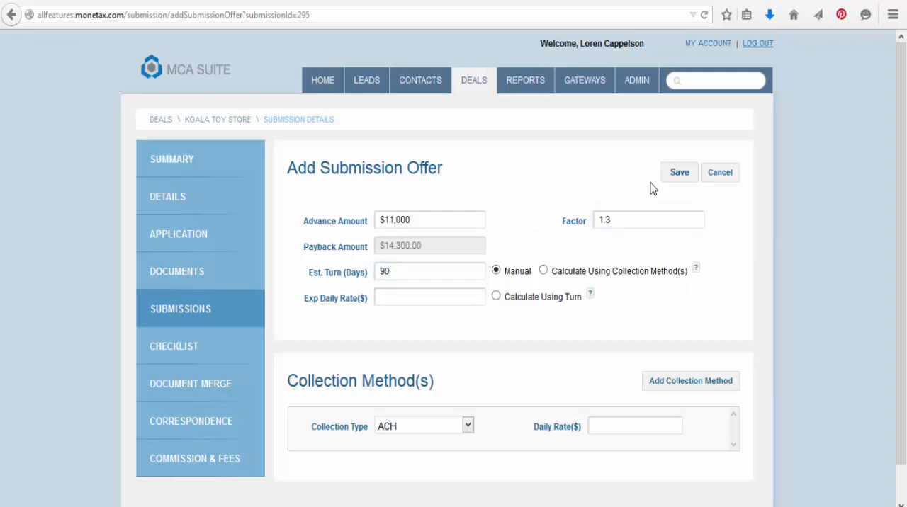
left_click(674, 175)
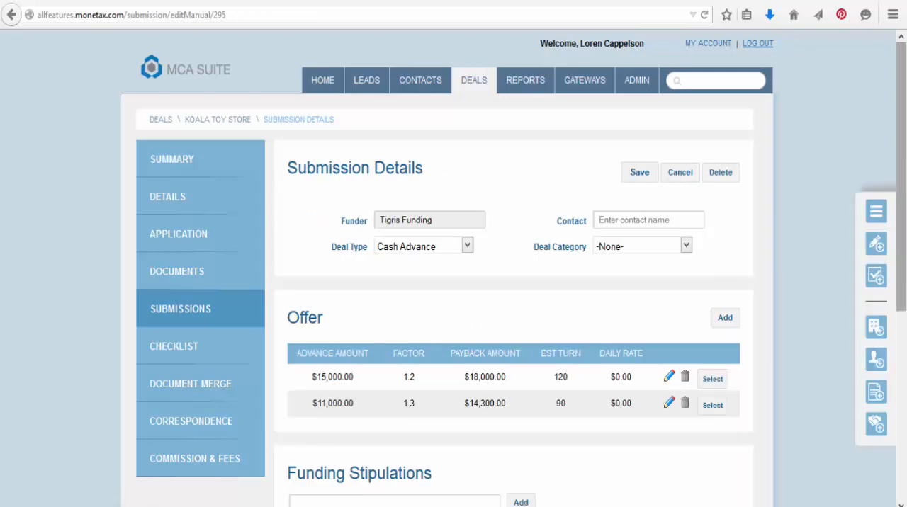
left_click_drag(903, 239, 904, 339)
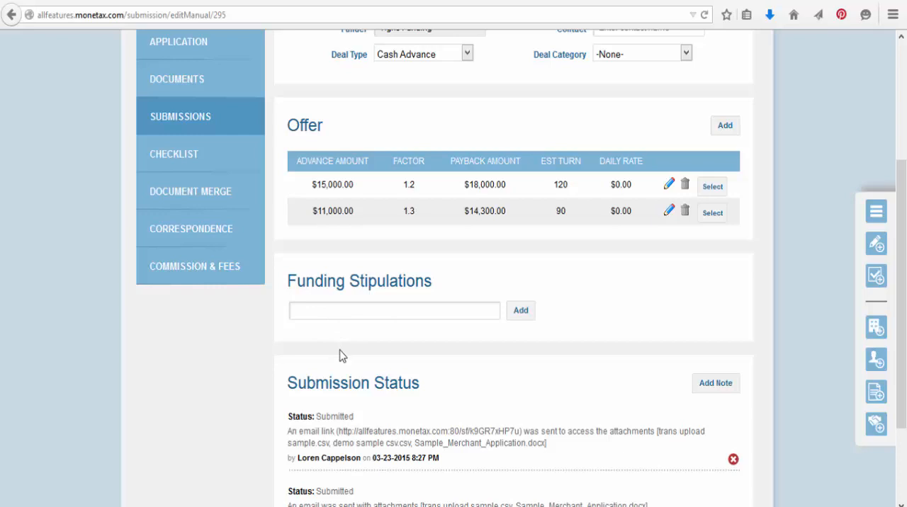
- Add the funding stipulation "more bank statemnts - going back 1 year" to the Tigris Funding submission
left_click(337, 310)
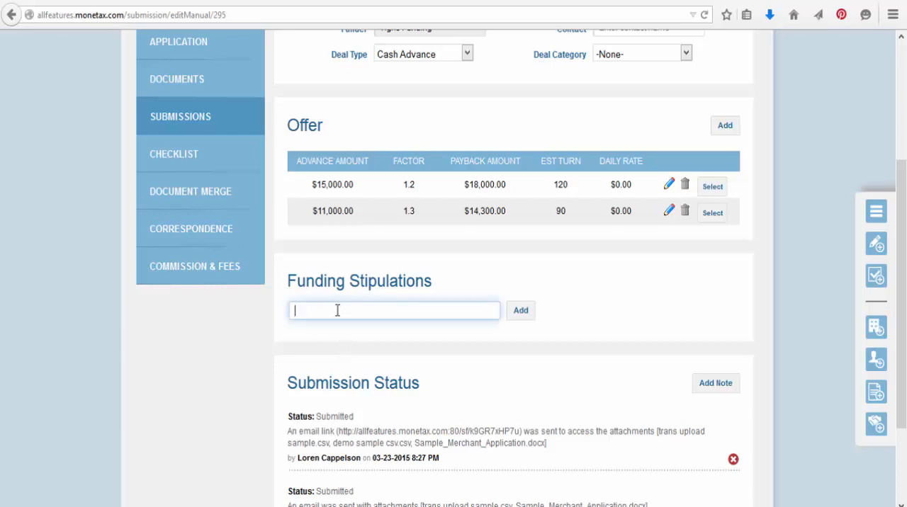
type("more bank statemnts - going back 1")
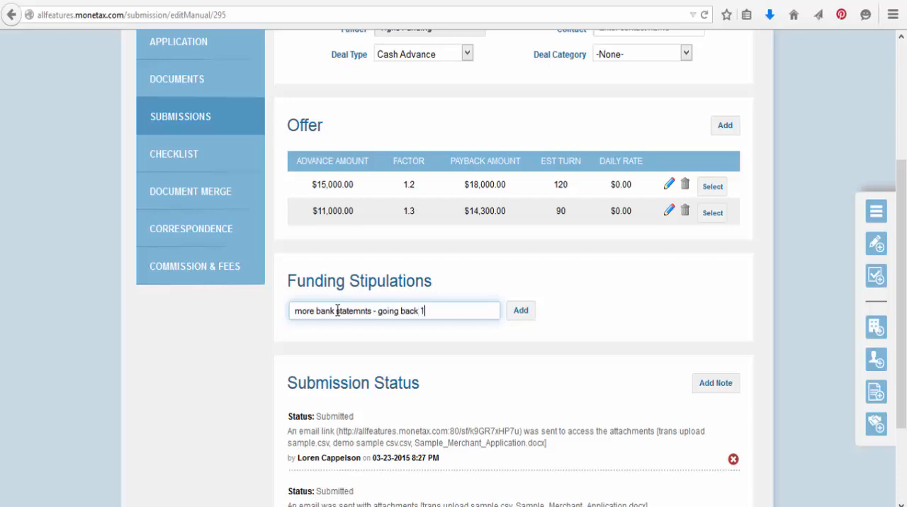
type(" year")
left_click(516, 313)
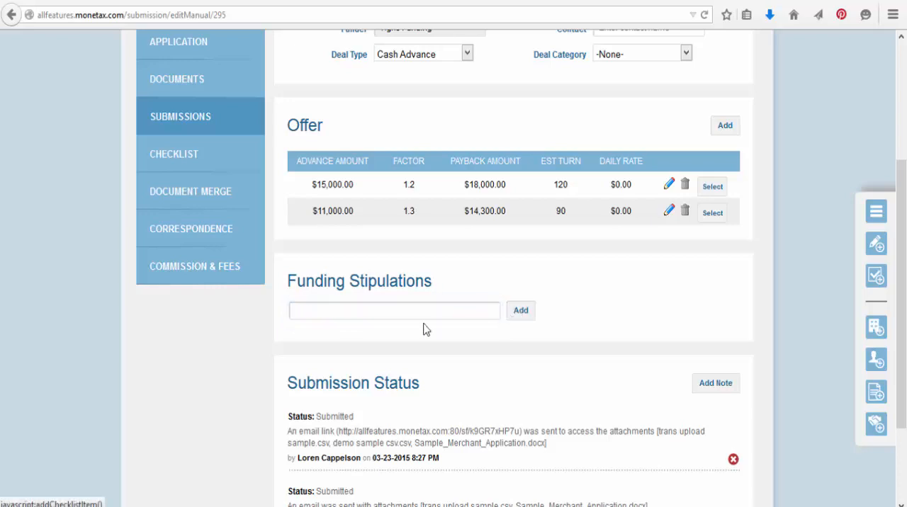
- Add the funding stipulation "3 more references" and mark the bank statements stipulation as fulfilled
left_click(404, 337)
type("3")
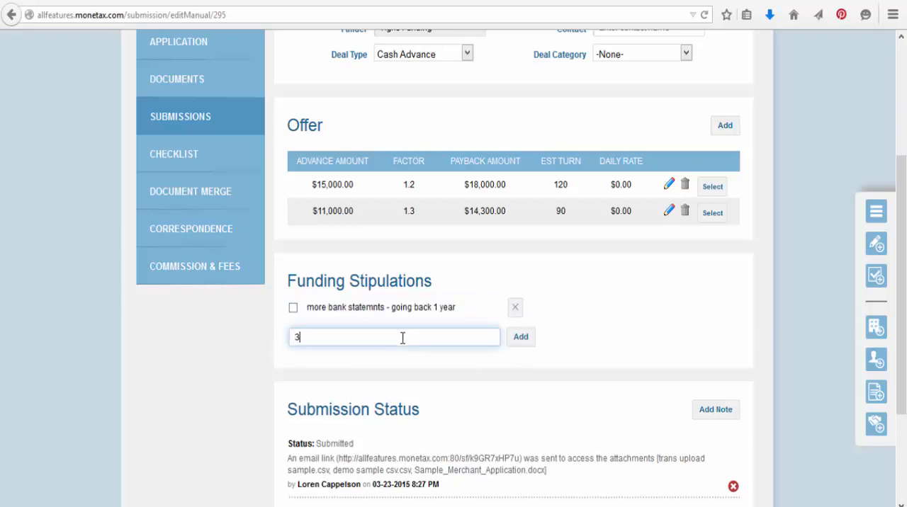
type(" more references")
left_click(525, 341)
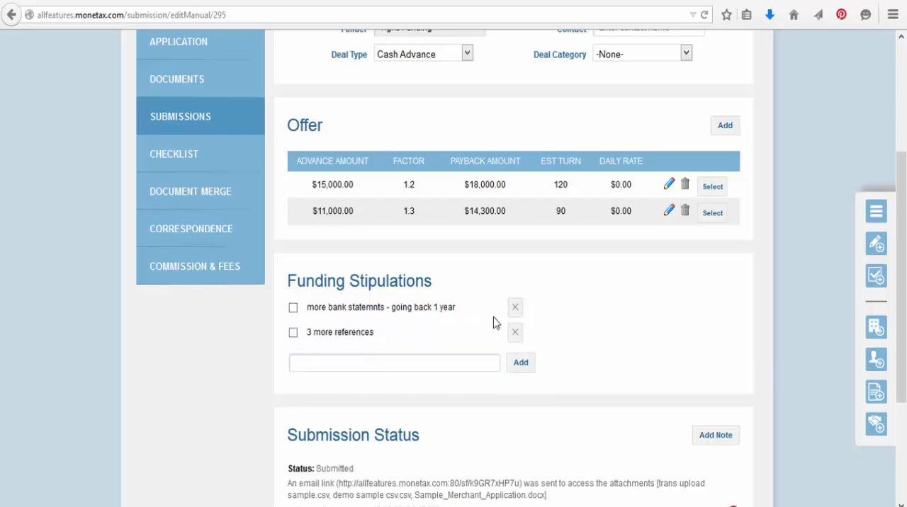
left_click(293, 309)
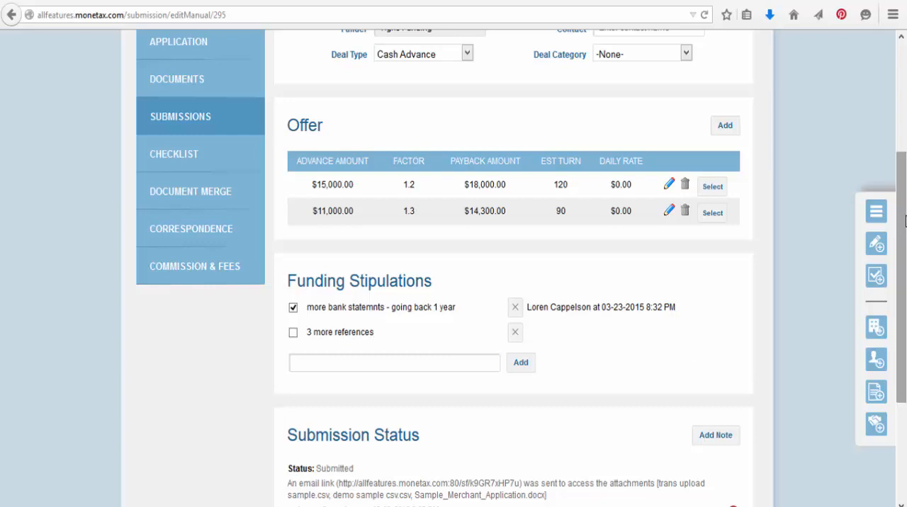
- View the Submissions settings in the administration's application configuration
scroll(903, 337, "down", 3)
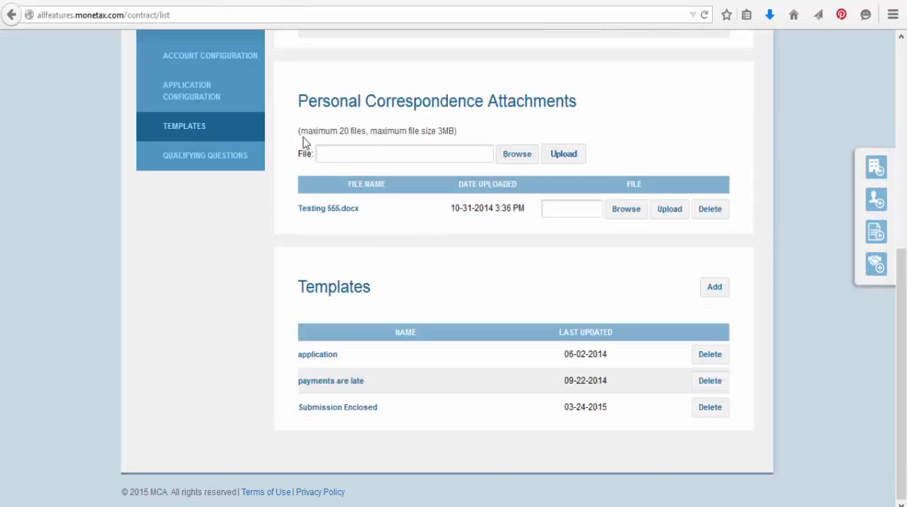
scroll(642, 99, "up", 5)
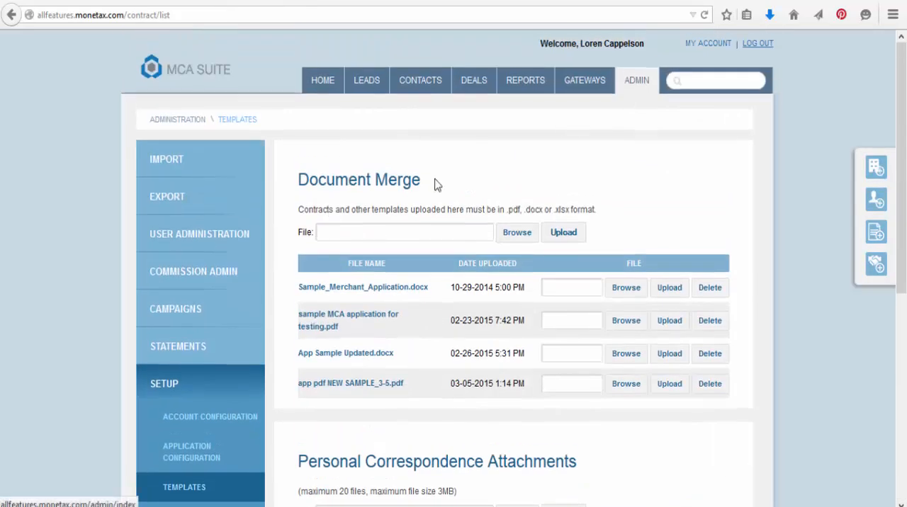
scroll(174, 206, "down", 3)
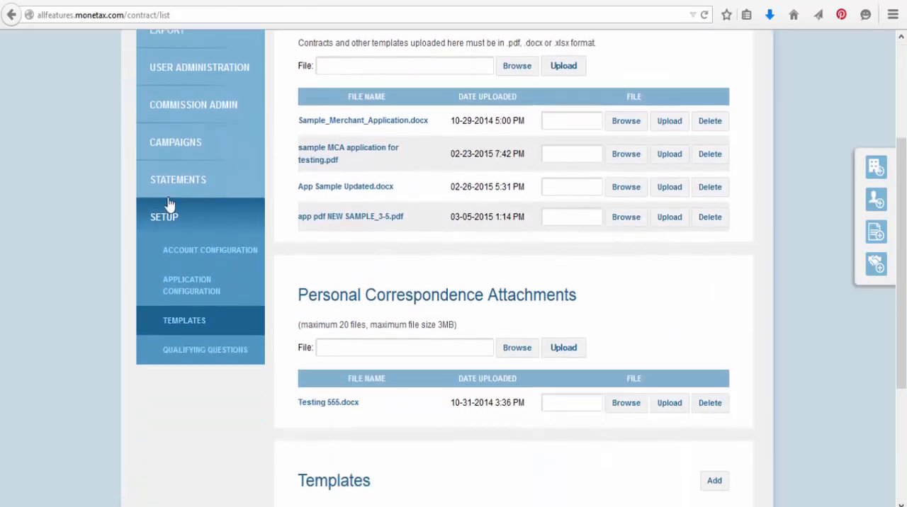
left_click(203, 279)
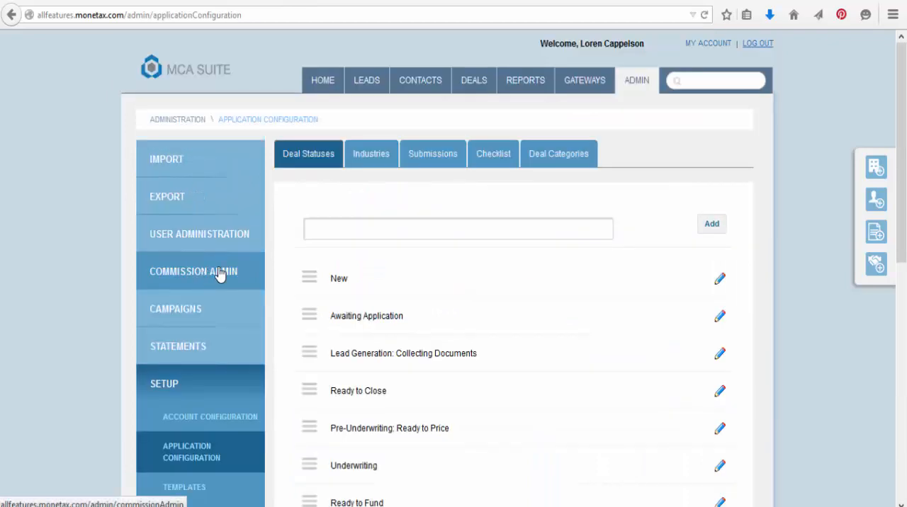
left_click(427, 164)
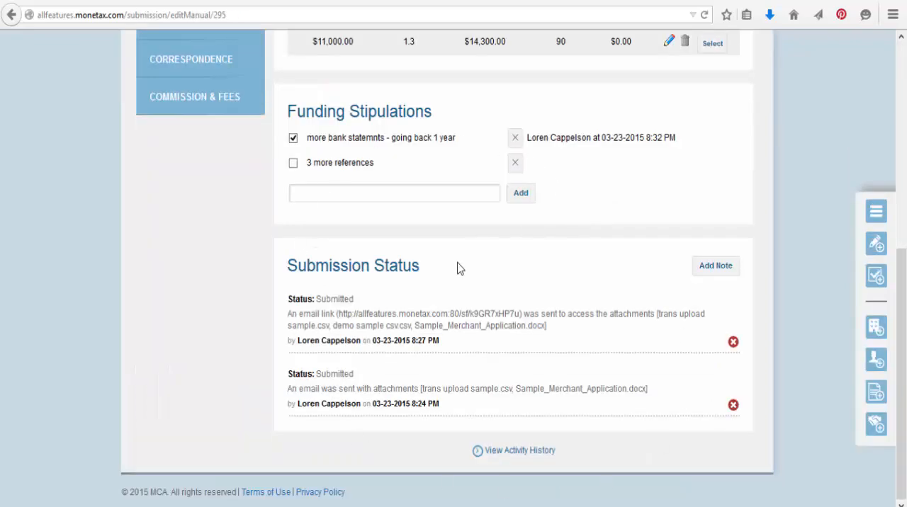
- Add and save a submission note with status More Stipulations reading "require 6 months more bank statements - send ASAP"
left_click(697, 270)
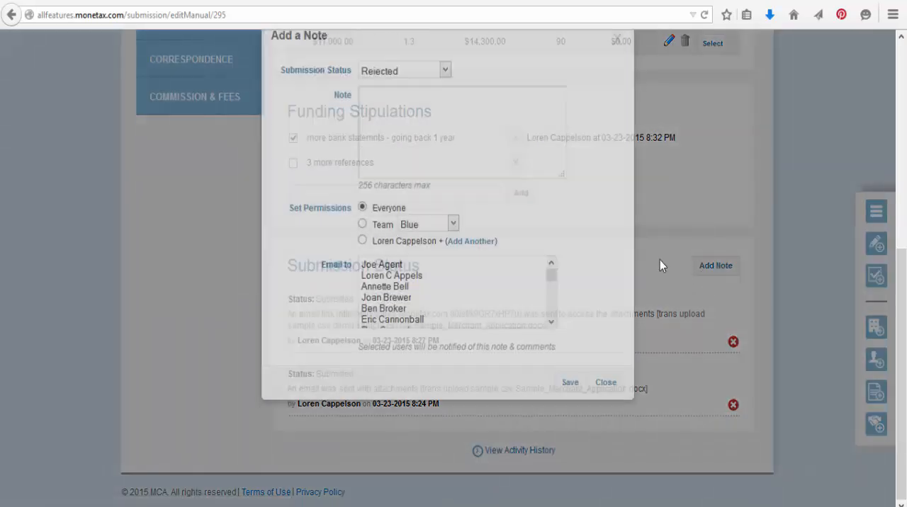
left_click(427, 141)
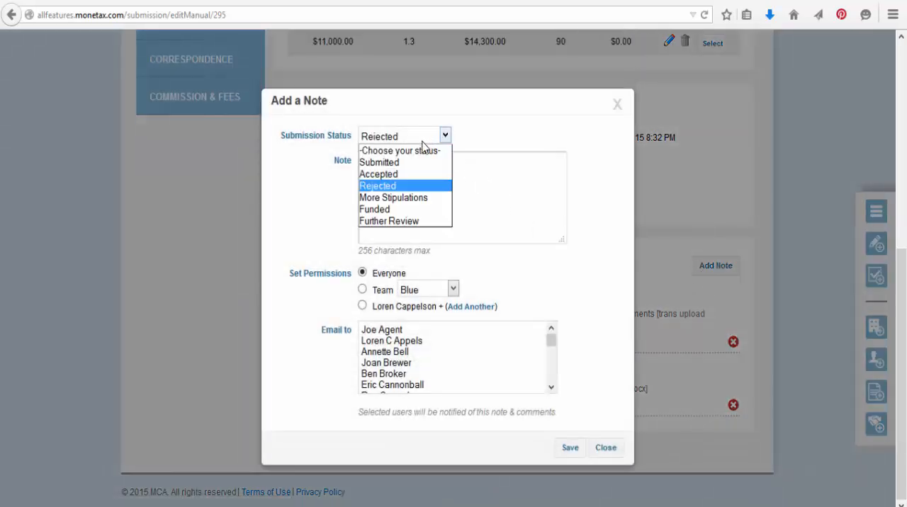
left_click(404, 202)
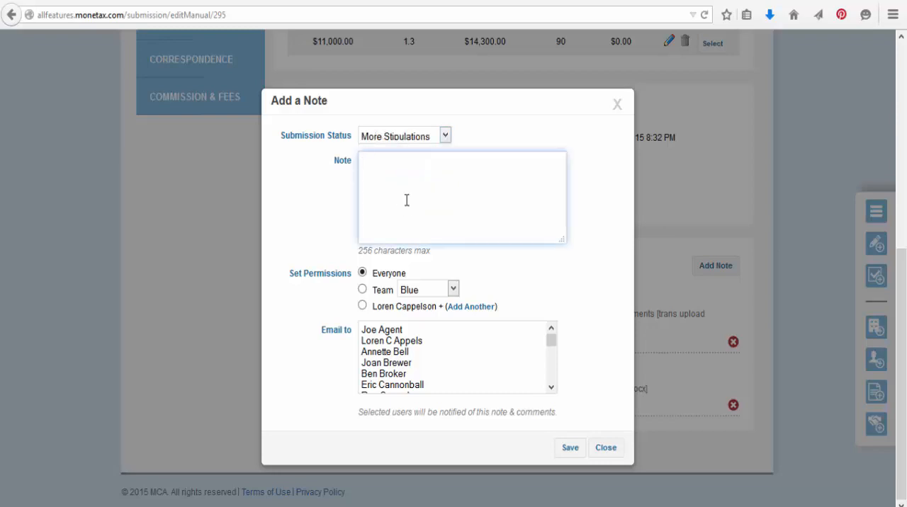
type("require 6 months mor")
type("e ban")
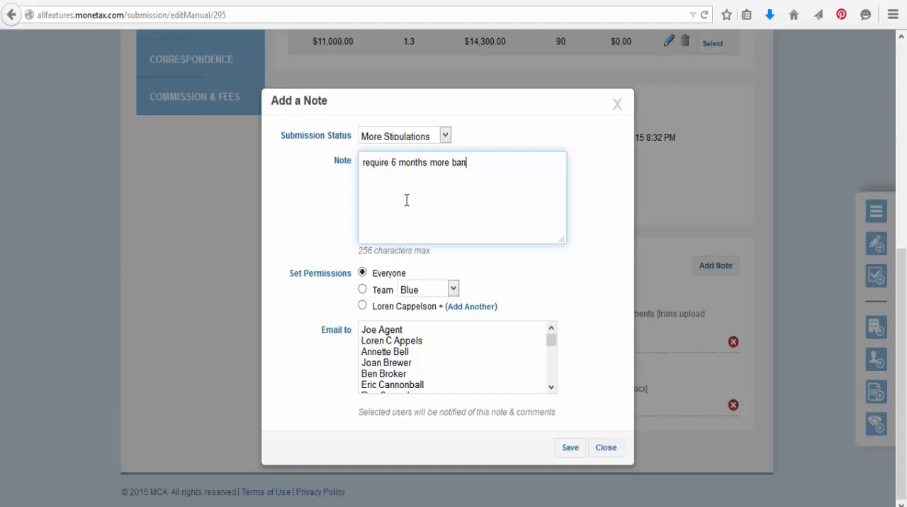
type("k statements - send ASA")
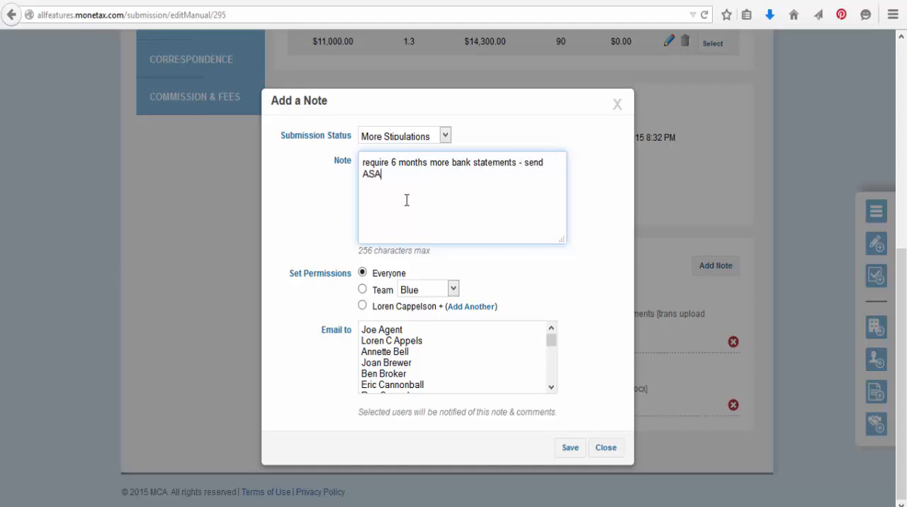
type("P")
left_click(575, 448)
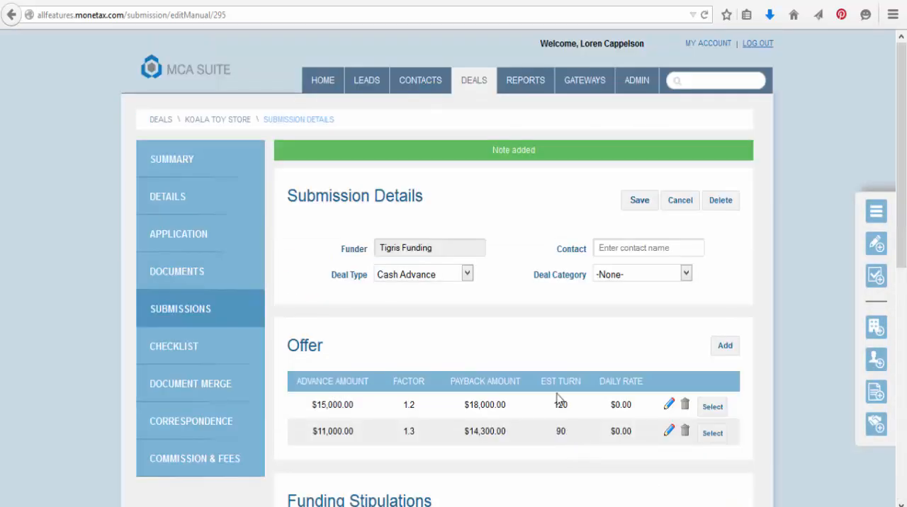
- Select the $15,000 offer to complete the deal, with submission status Funded and the status note "Funded on 3/24"
scroll(557, 398, "down", 4)
scroll(836, 347, "down", 3)
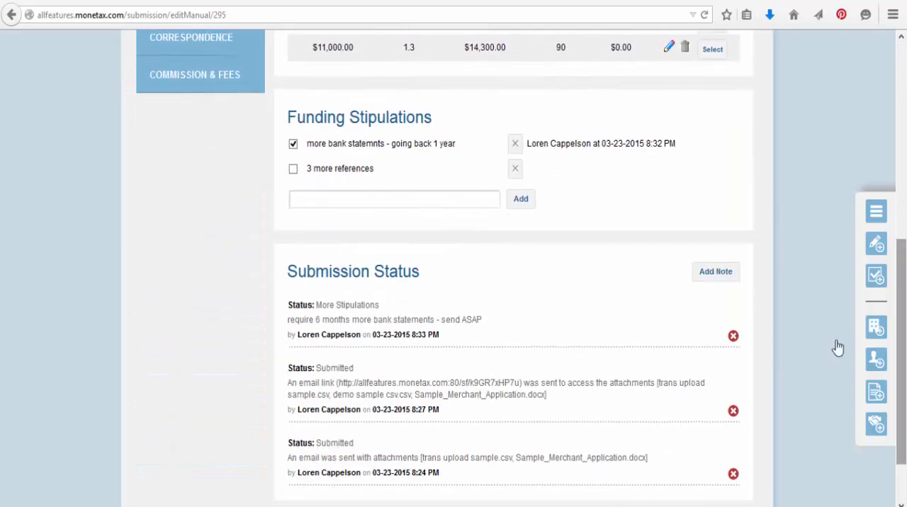
scroll(357, 309, "up", 5)
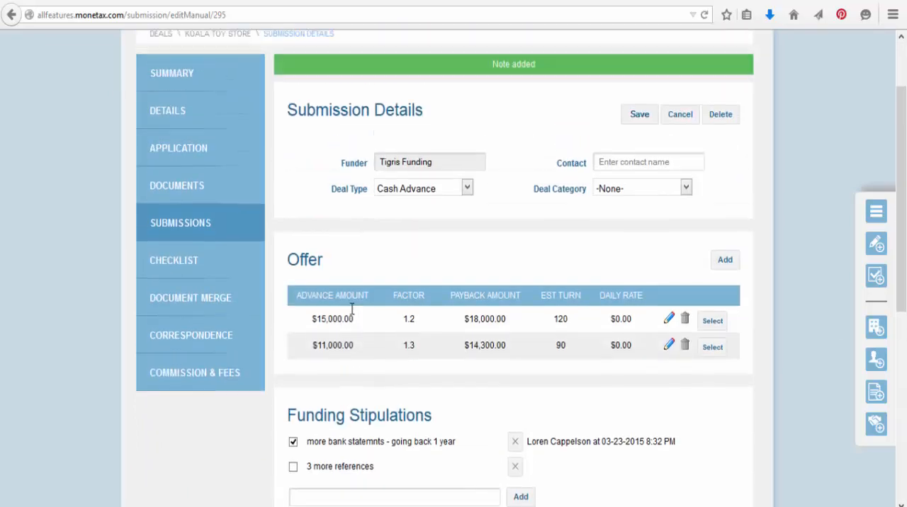
scroll(803, 130, "down", 1)
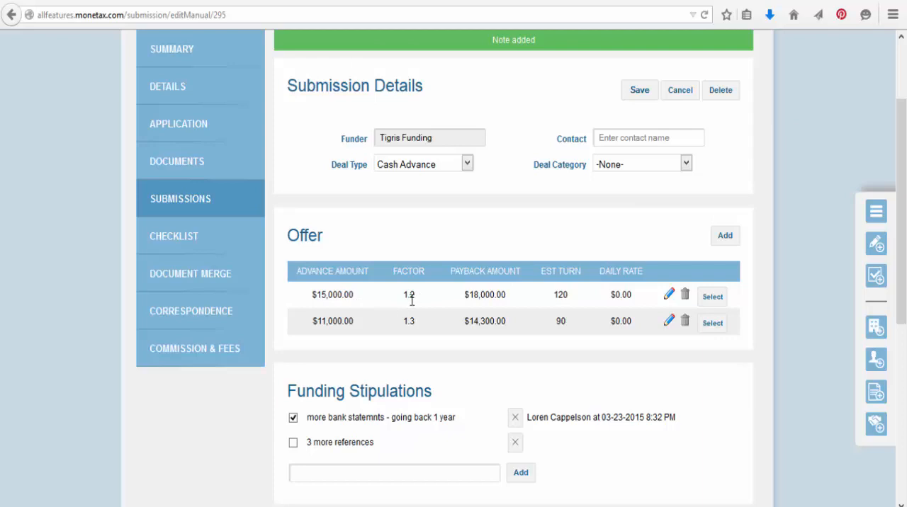
left_click(712, 298)
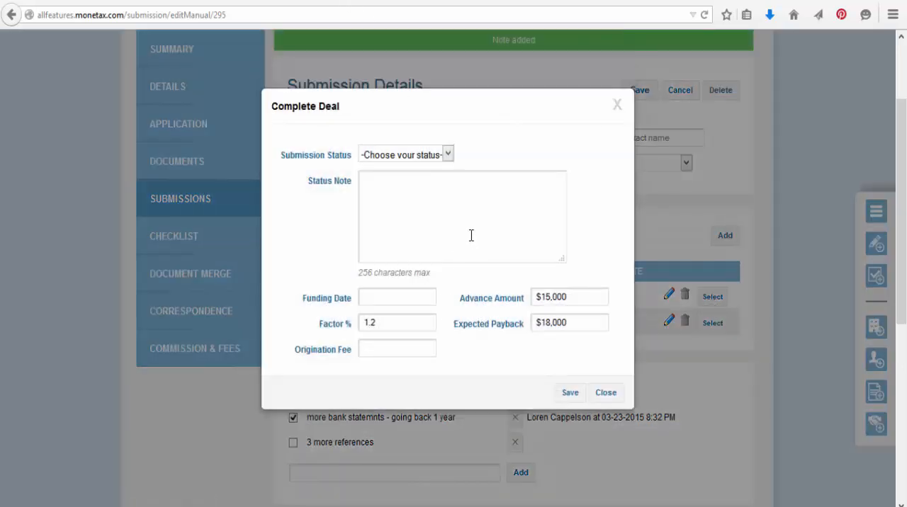
left_click(389, 152)
left_click(383, 232)
left_click(381, 233)
type("Fu")
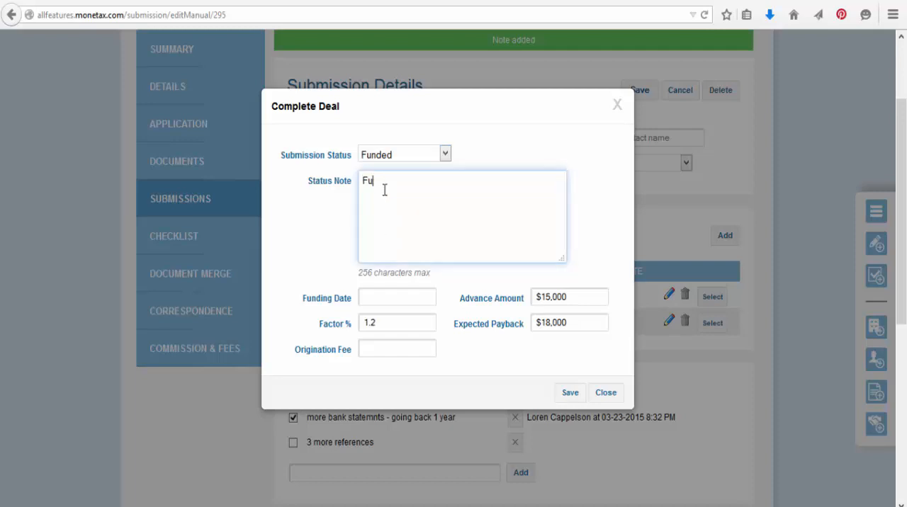
type("nded on 3/24")
- Set the funding date to 03/24/2015 and the origination fee to $0, save the completed deal and confirm the funding
left_click(386, 294)
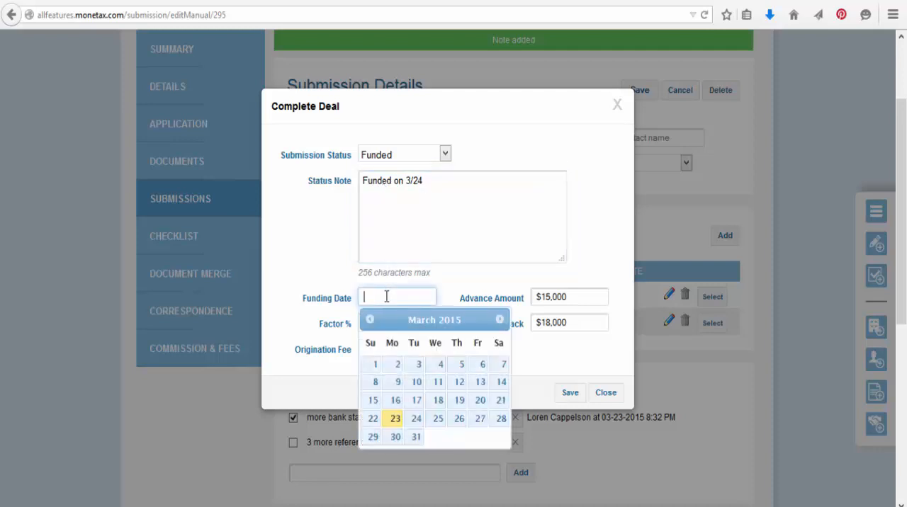
left_click(417, 419)
left_click(593, 297)
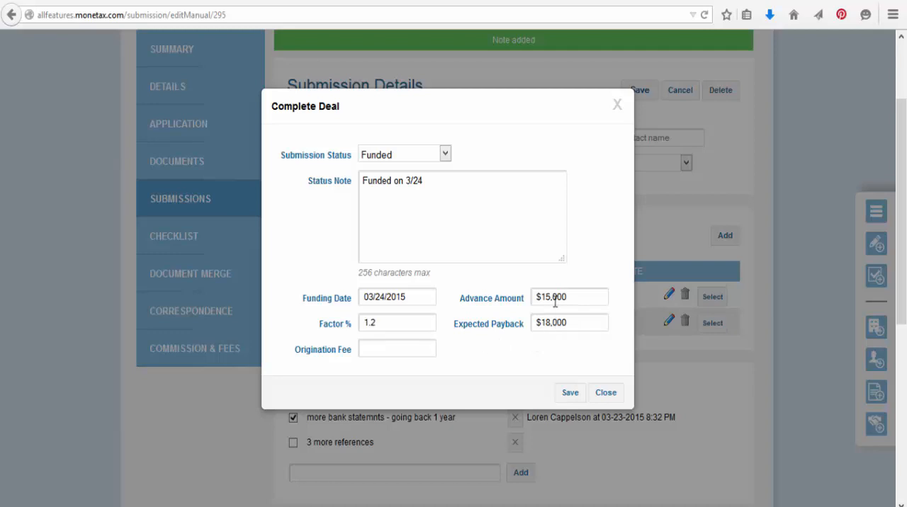
left_click(373, 348)
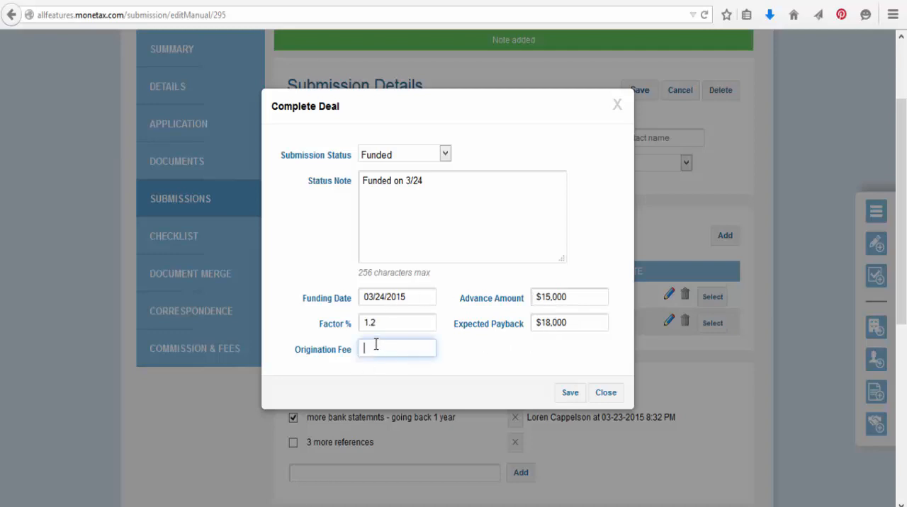
type("0")
left_click(575, 396)
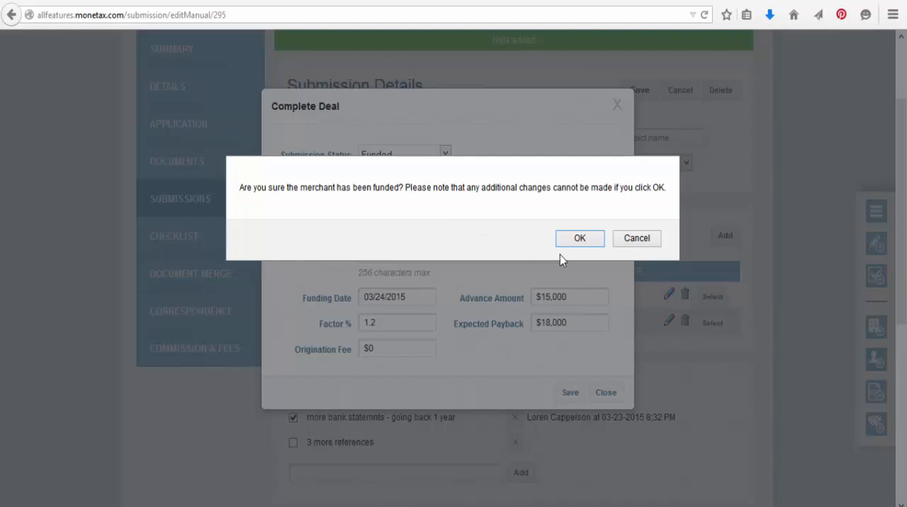
left_click(577, 244)
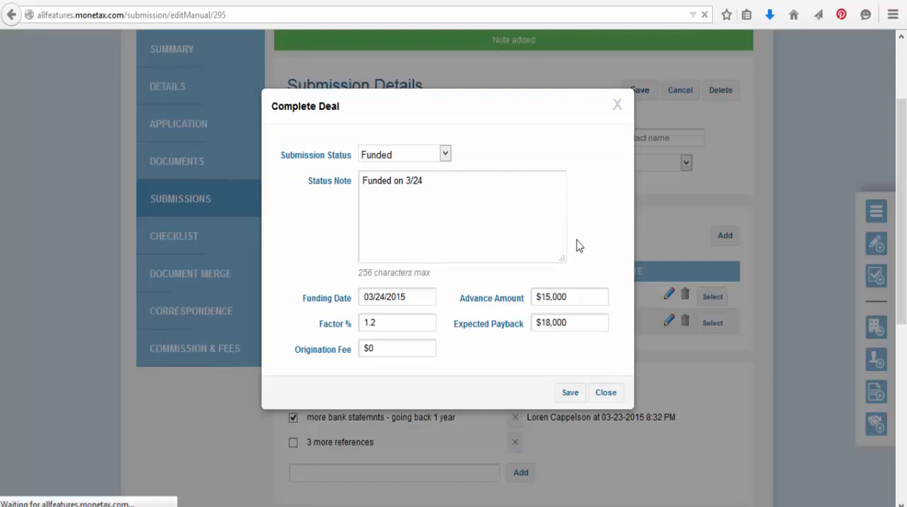
- Open the funded deal's tracking details and save administrative fees of $100.00 under Actual Funding
scroll(906, 128, "down", 5)
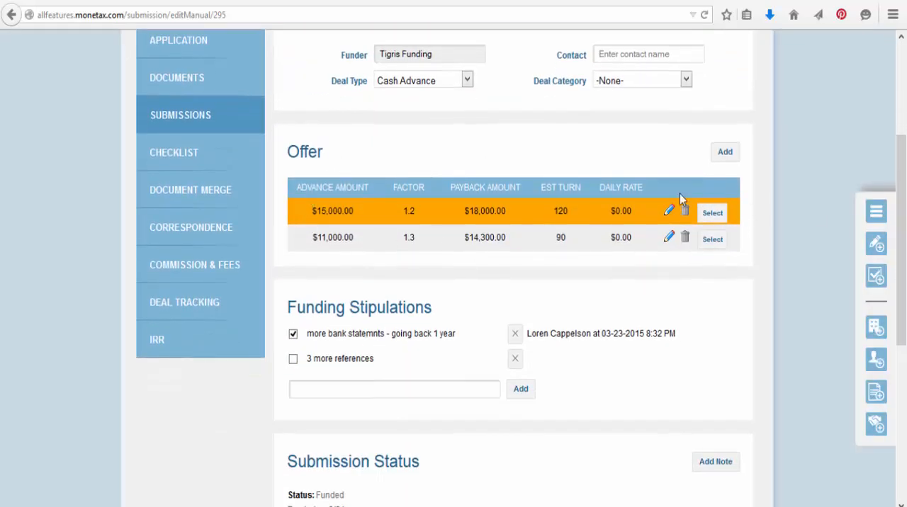
left_click(211, 318)
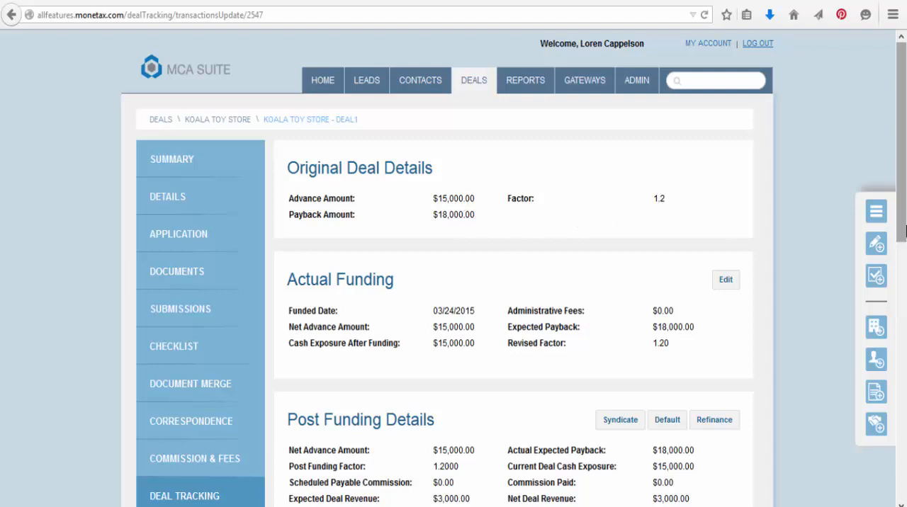
scroll(466, 217, "down", 3)
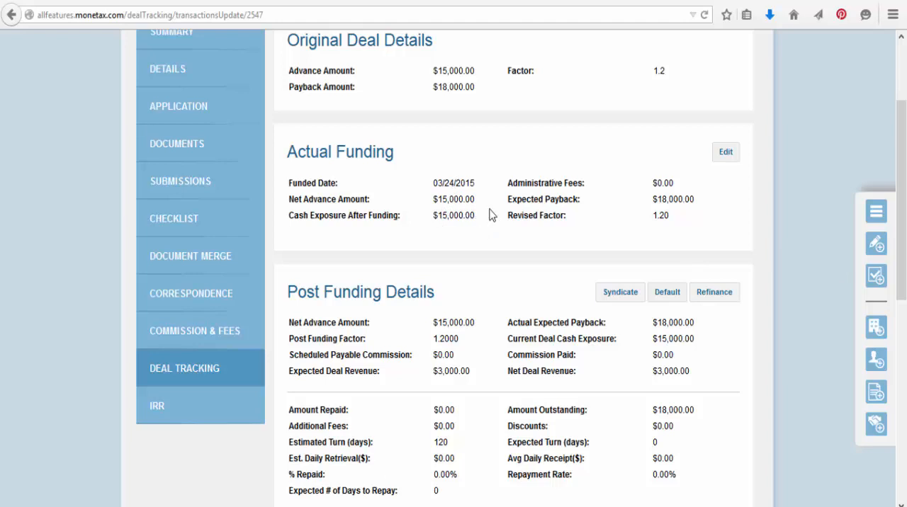
left_click(726, 153)
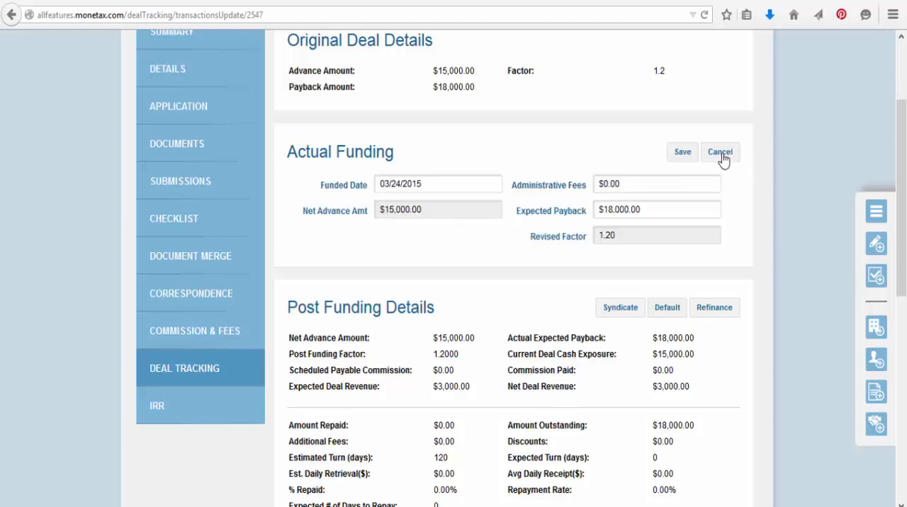
left_click(602, 183)
type("1")
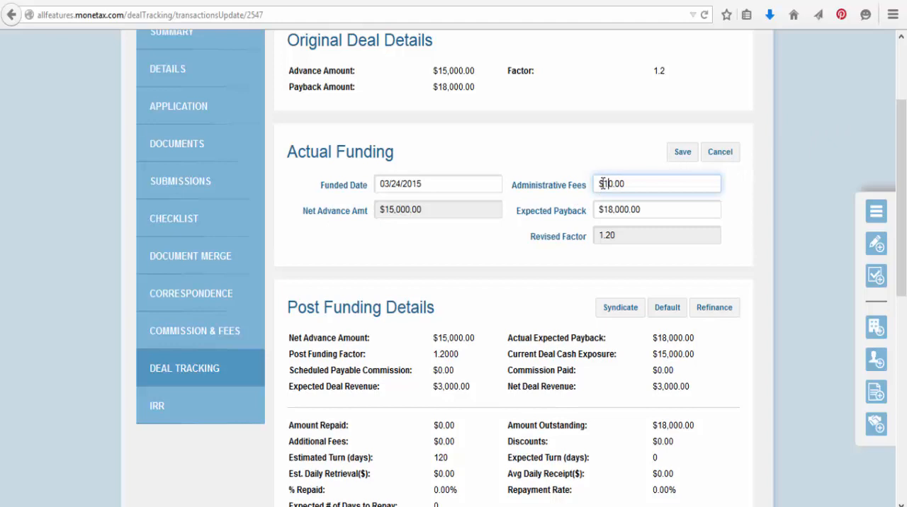
type("0")
left_click(682, 154)
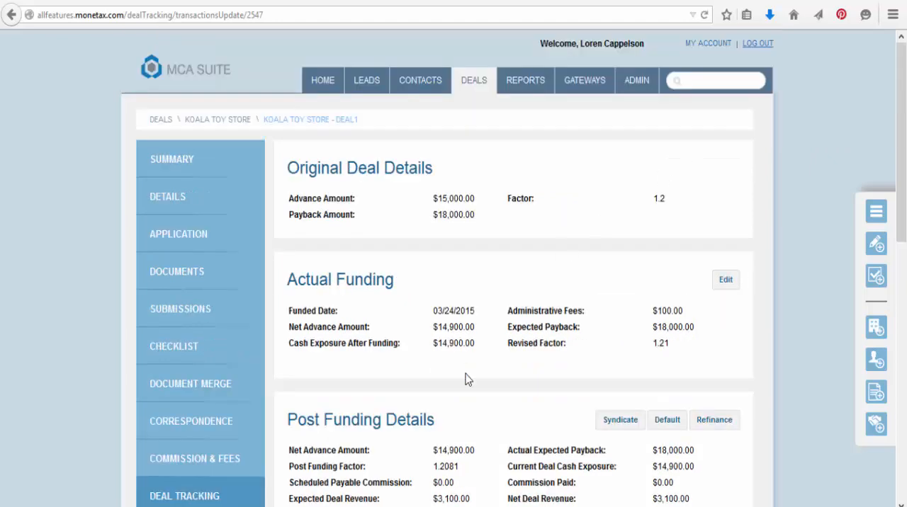
left_click_drag(904, 123, 905, 255)
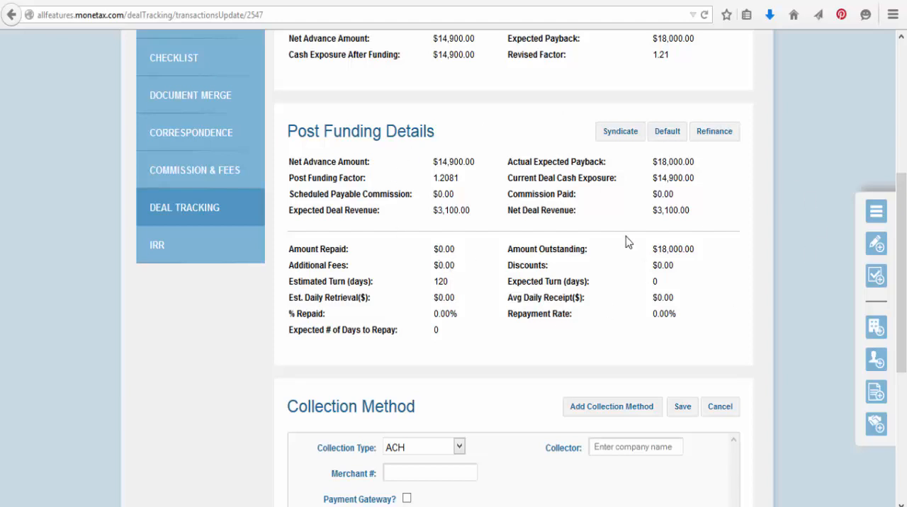
- Add and save a deal note with status Funded reading "Funded by Tibris Funders on 3/24", visible to everyone
left_click_drag(902, 192, 898, 103)
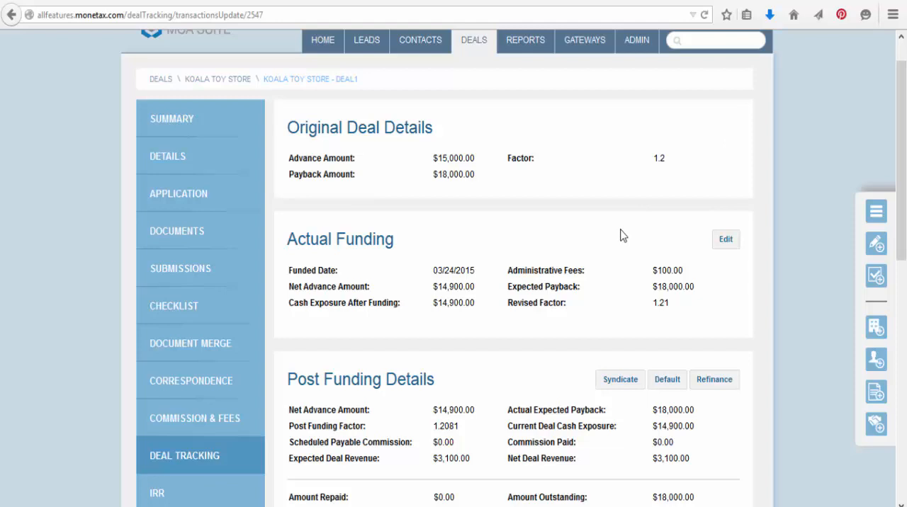
left_click(875, 244)
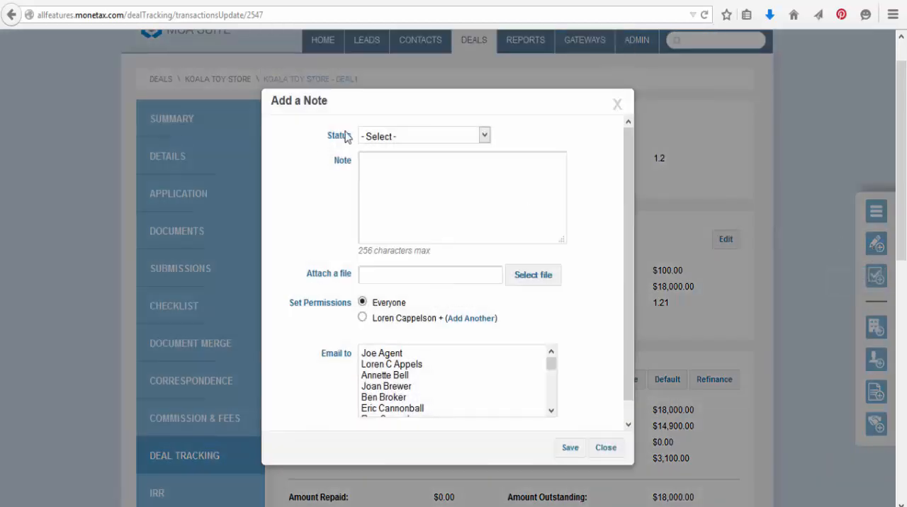
left_click(388, 142)
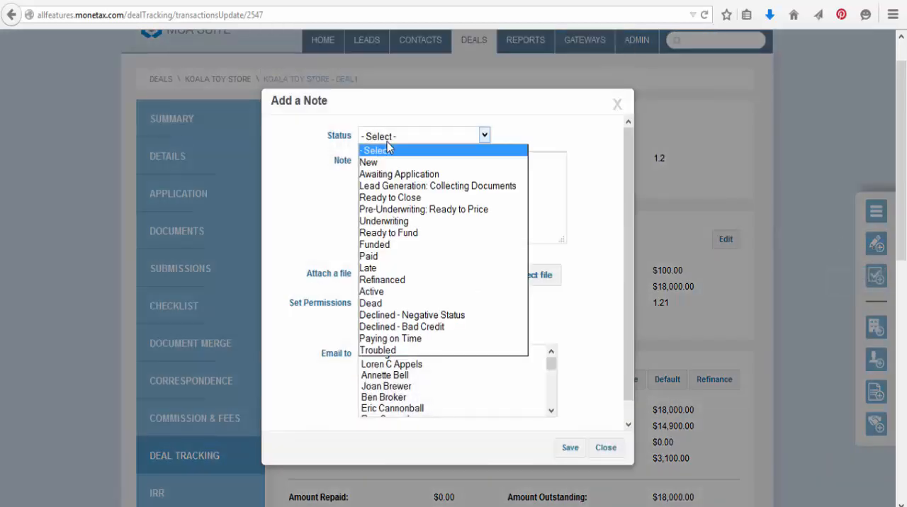
left_click(376, 244)
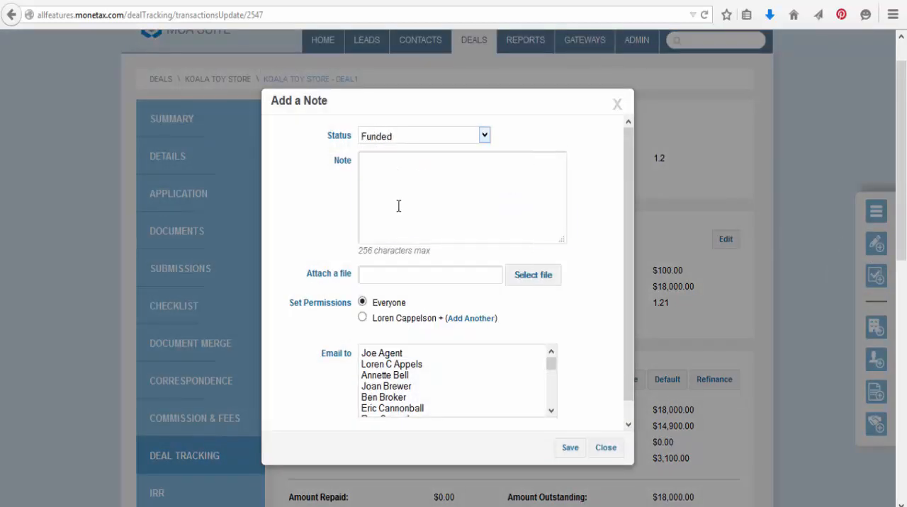
left_click(394, 209)
type("Funded by Tibrist F")
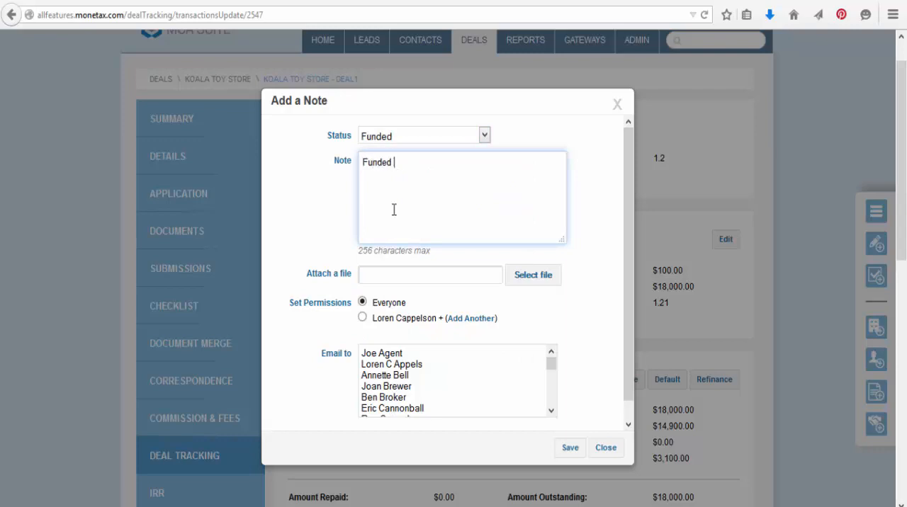
key("BackSpace")
key("BackSpace")
key("BackSpace")
type("Funders on 3")
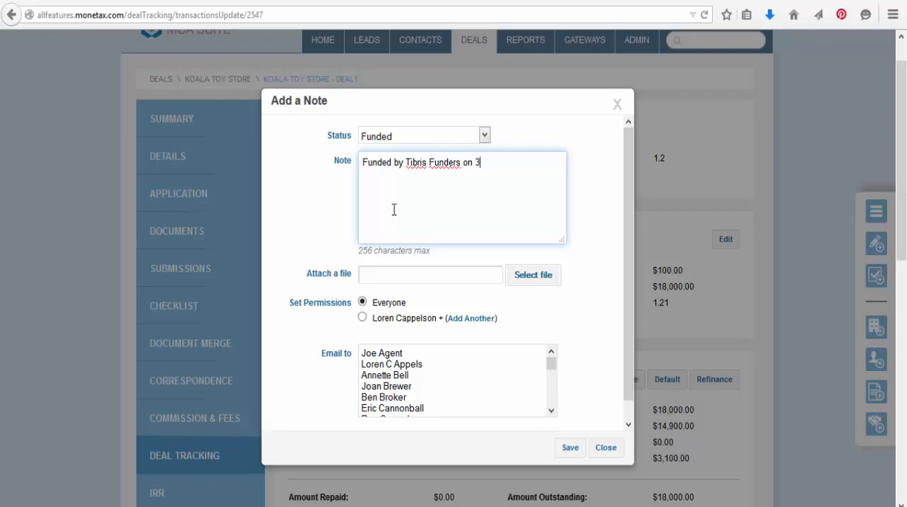
type("/24")
left_click(569, 448)
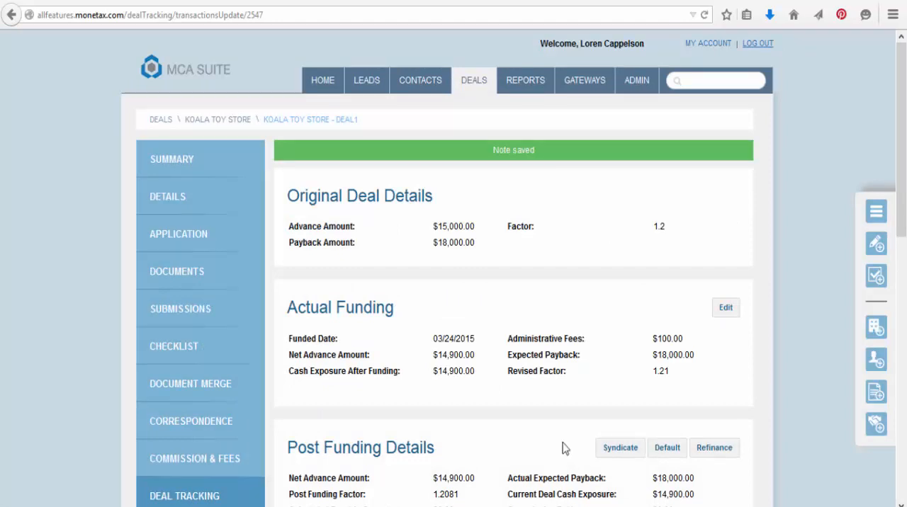
- Open the home dashboard with the direct funding totals
left_click(336, 72)
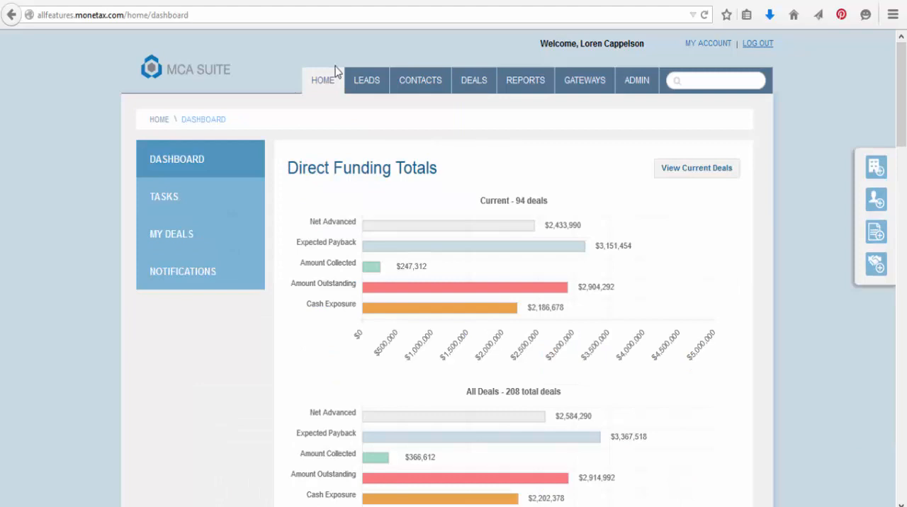